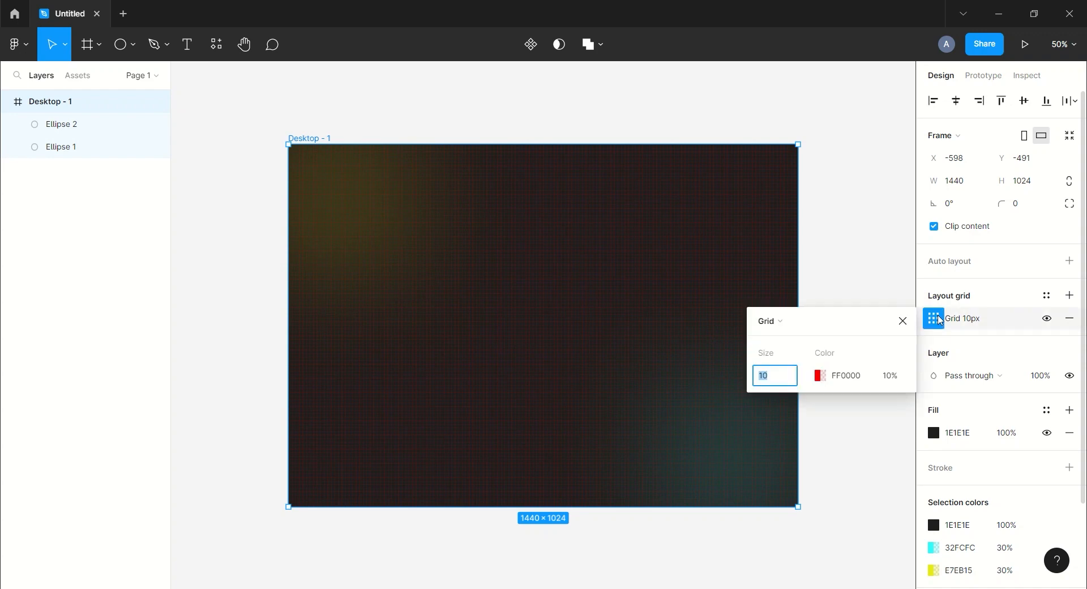
Switch the frame's layout grid from a uniform grid to 12 columns.
click(787, 322)
click(791, 341)
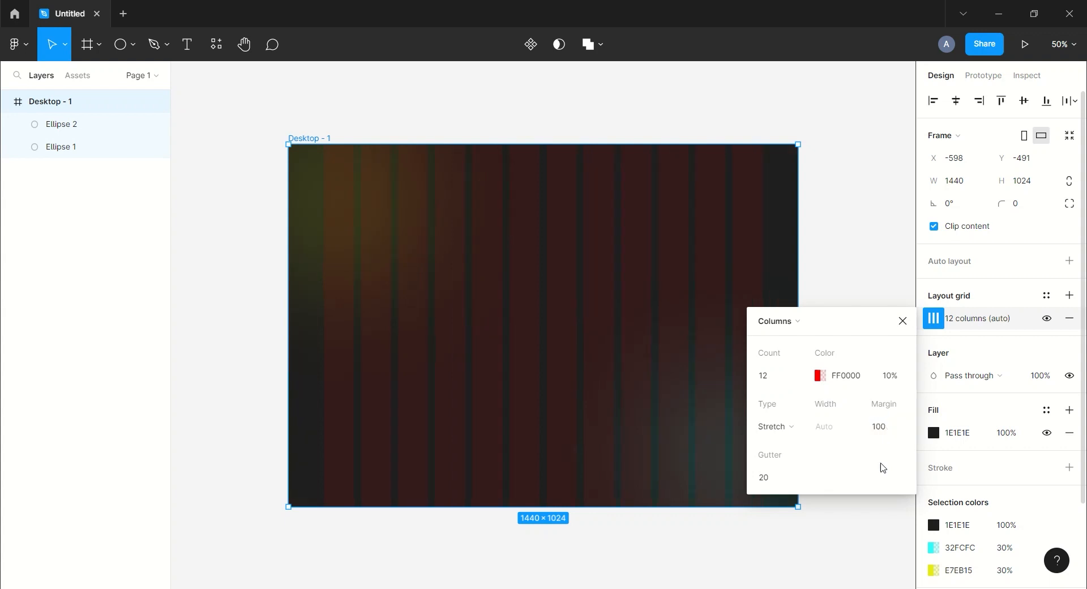
click(902, 320)
click(818, 122)
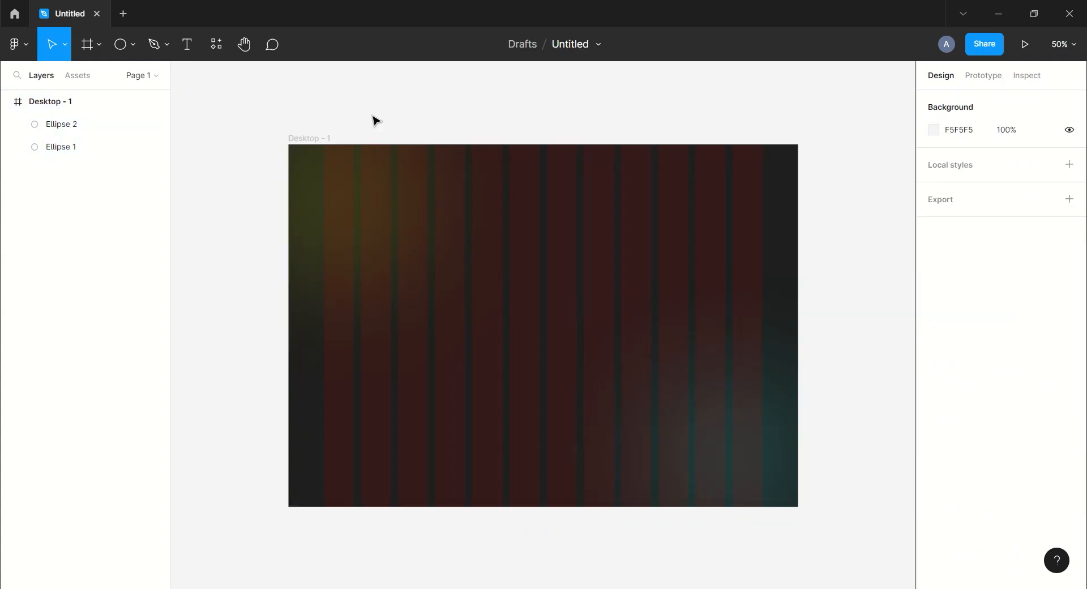
Add a Logo text label, move it into the frame's top-left corner and color it FAFAFA.
click(398, 107)
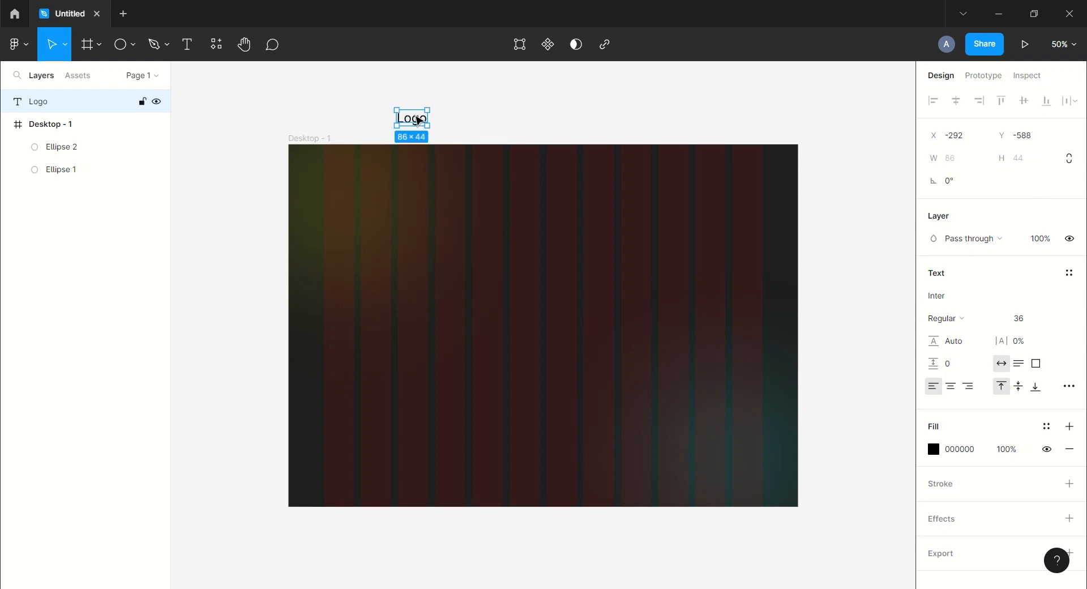
drag(418, 120, 343, 163)
click(962, 562)
text(fafaf)
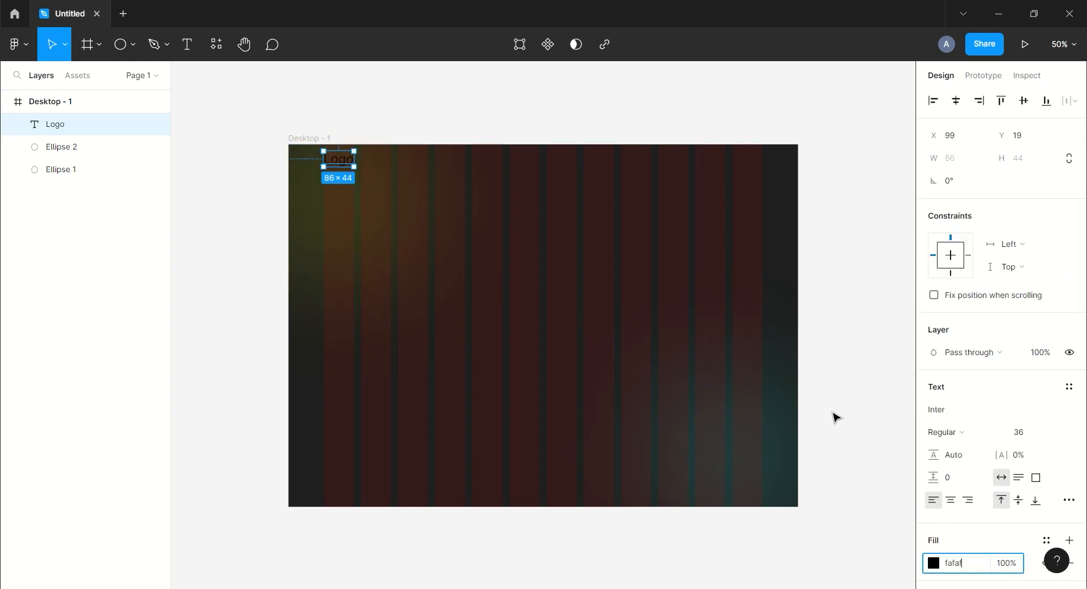
Draw a horizontal line about 62 px long above the frame and set its stroke color to FAFAFA.
click(131, 54)
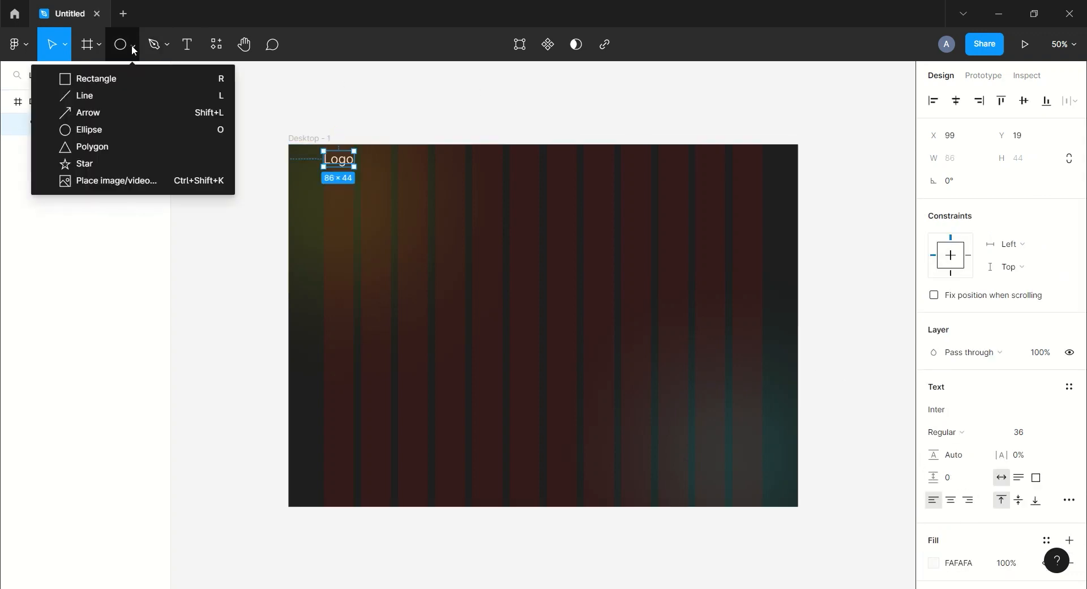
click(122, 94)
drag(593, 90, 615, 90)
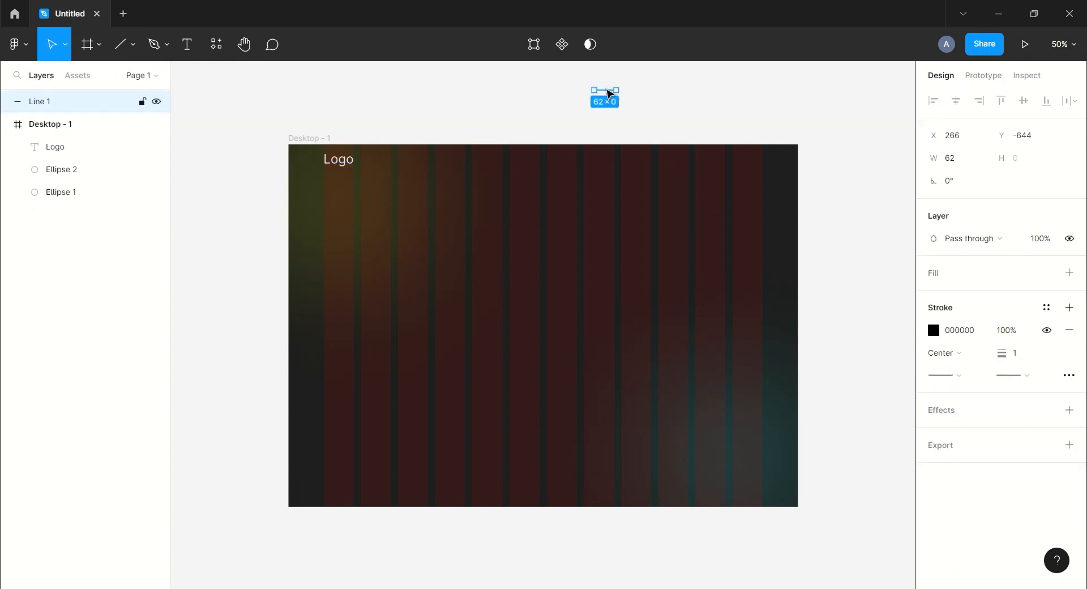
click(933, 330)
text(fafafa)
key(Return)
Duplicate the line twice, stacking the copies below it to form a three-line menu icon.
click(708, 98)
scroll(707, 97, up, 1)
key(ctrl+d)
key(Down)
key(Down)
key(Down)
key(Down)
key(Down)
key(Down)
key(Down)
key(Down)
key(Down)
key(Down)
key(Down)
key(Down)
key(Down)
key(Down)
key(Down)
key(Down)
key(Down)
key(Down)
key(Down)
key(Down)
key(ctrl+d)
Select the three lines, space them evenly, and group them under the name menu.
mouse_move(657, 82)
mouse_down()
mouse_move(568, 128)
mouse_move(756, 170)
mouse_up()
click(1075, 101)
click(973, 150)
key(ctrl+g)
key(ctrl+r)
text(menu)
key(Return)
Set the menu lines' stroke weight to 3.
scroll(1021, 506, down, 2)
click(1013, 405)
key(Return)
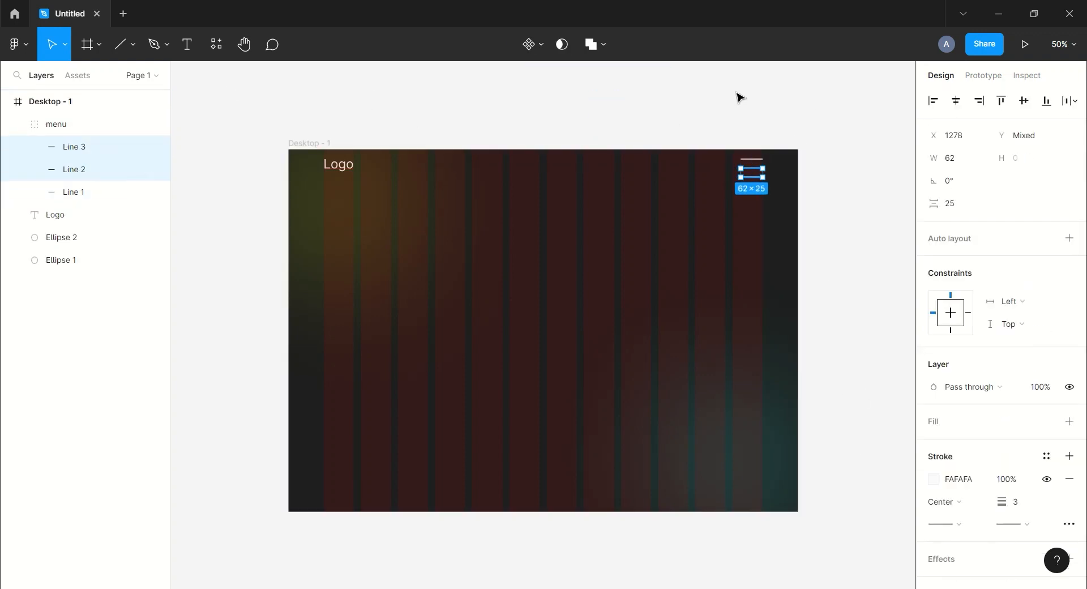
click(87, 146)
shift+click(80, 196)
click(517, 120)
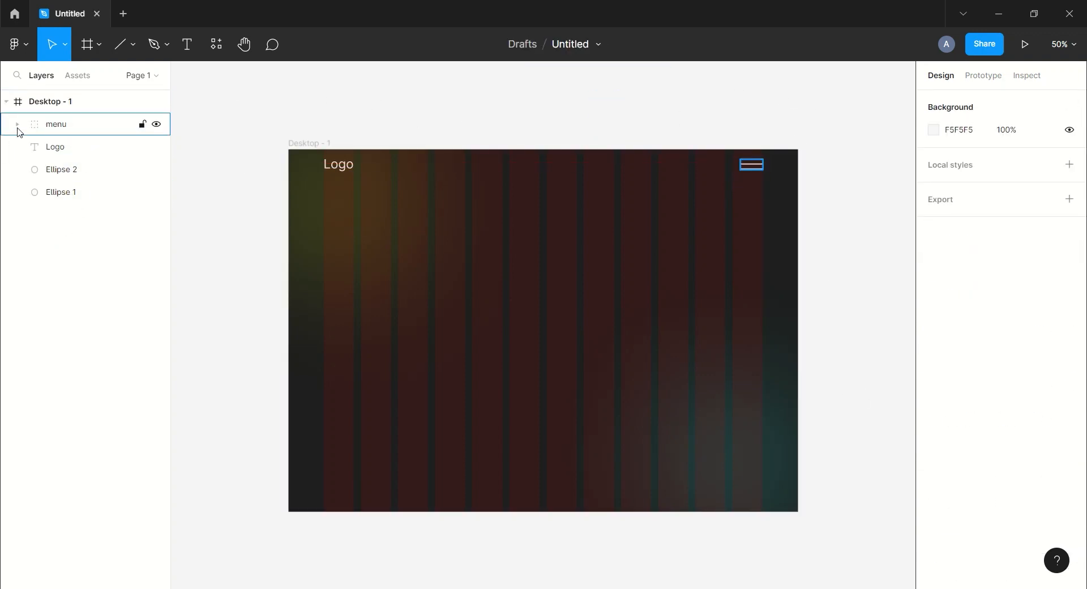
Add a Shoe text above the frame and set its font to Inria Serif.
click(368, 103)
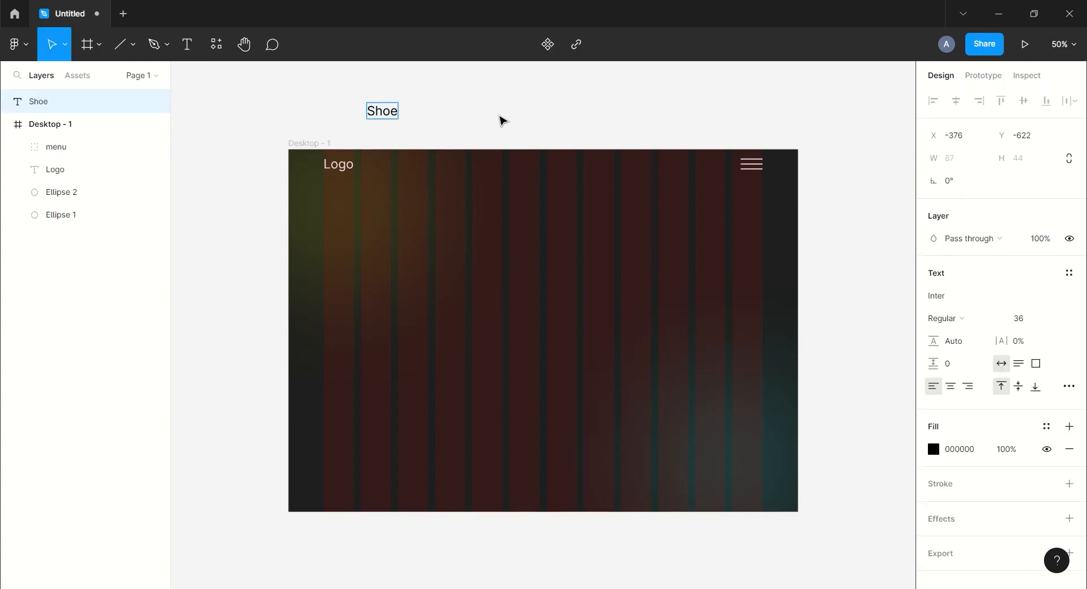
click(952, 299)
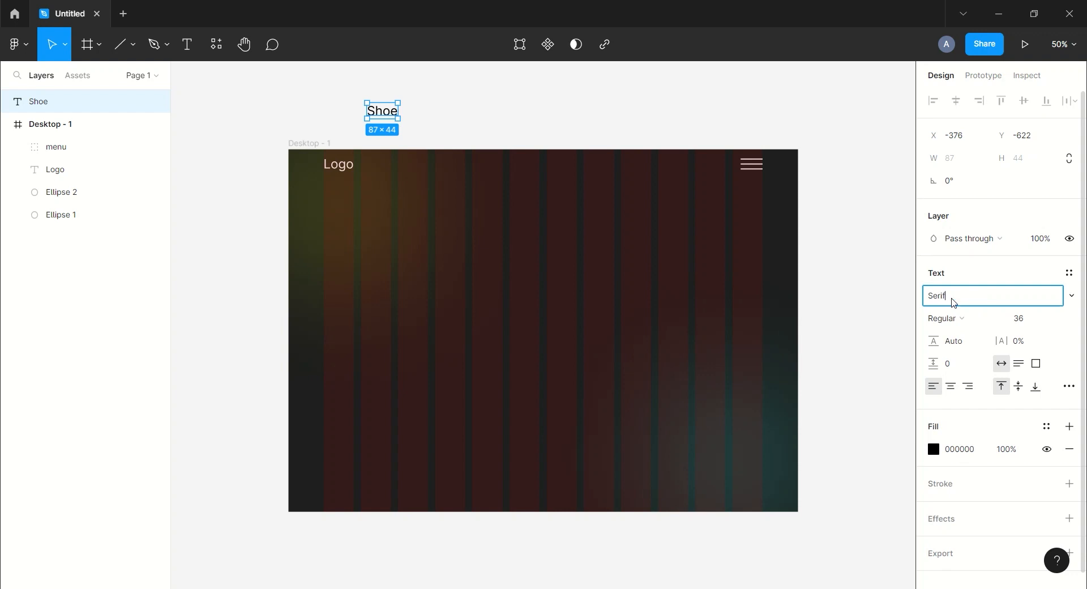
click(1071, 296)
click(963, 228)
Set the Shoe text's font size to 200 and its color to FAFAFA.
click(1018, 318)
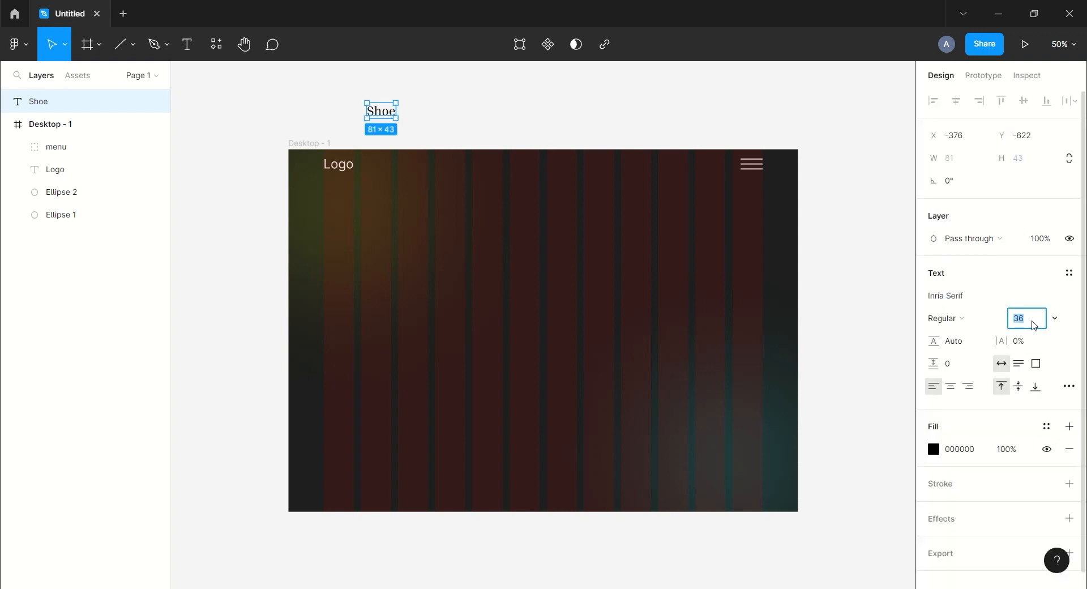
text(200)
key(Return)
click(959, 448)
text(fafafa)
key(Return)
Move Shoe into the frame and duplicate it twice below as Suits and Watches.
drag(439, 138, 400, 449)
key(ctrl+d)
double_click(395, 371)
text(Suits)
key(ctrl+d)
double_click(400, 448)
text(Watches)
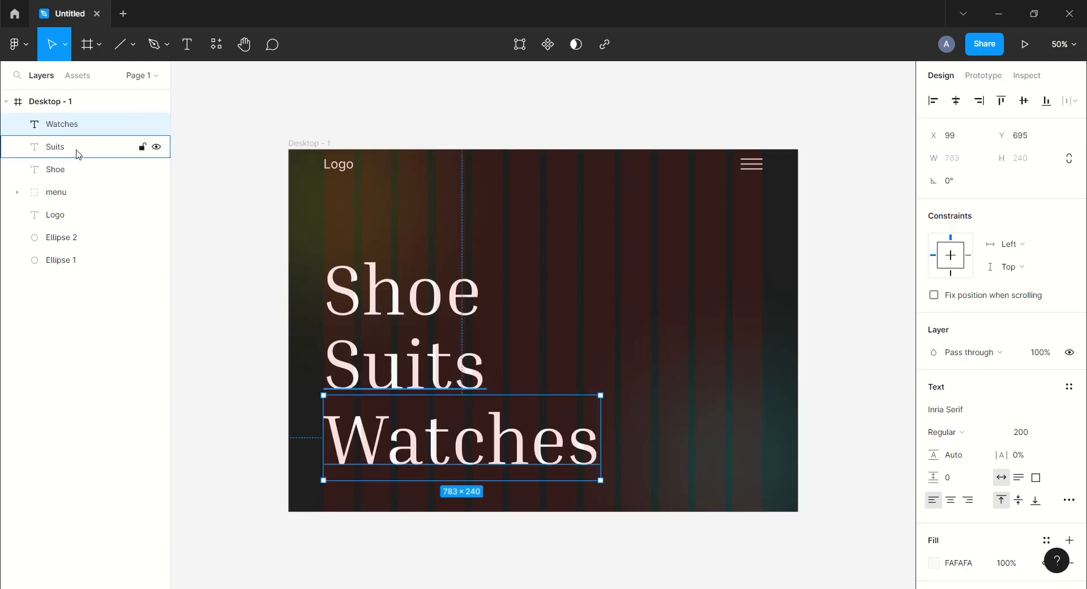
Set the Shoe, Suits and Watches texts to Light weight.
shift+click(63, 169)
click(653, 99)
key(ctrl+minus)
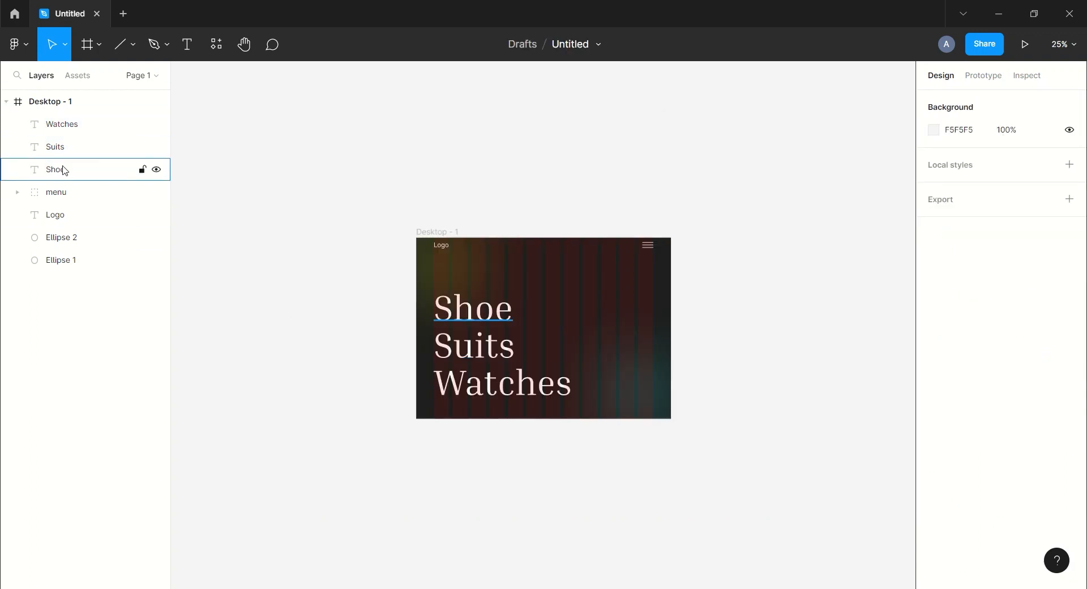
click(63, 169)
shift+click(62, 124)
click(985, 490)
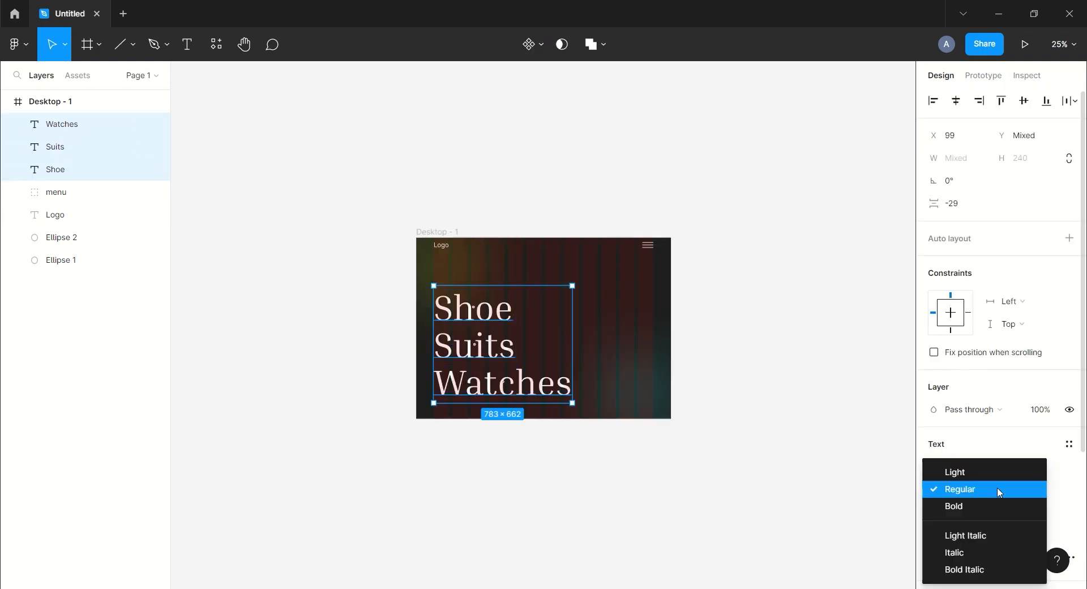
click(944, 472)
click(747, 266)
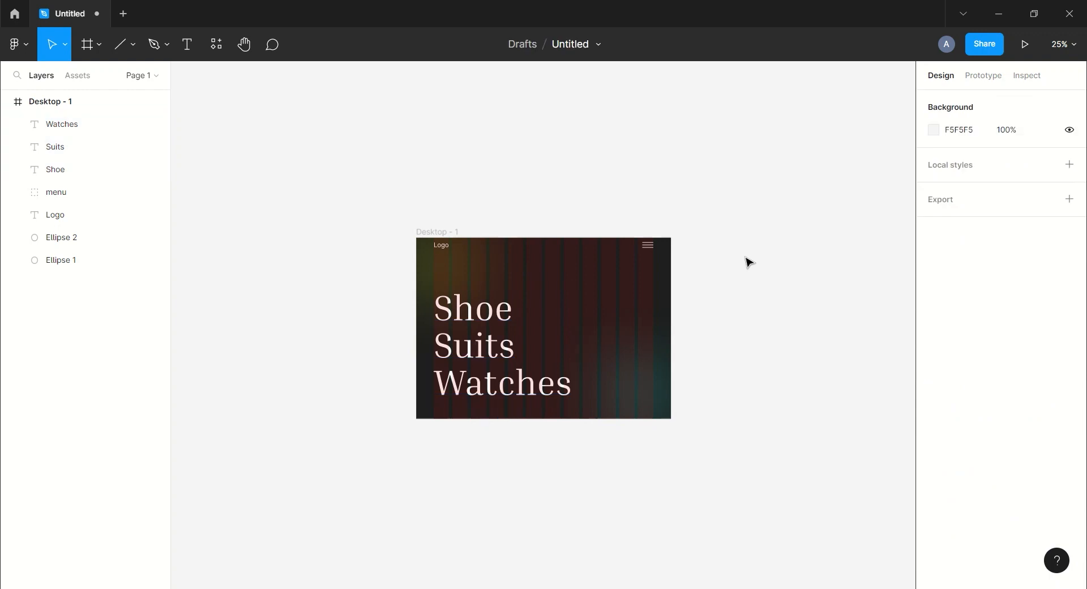
Shift the Shoe text to the right and set its fill opacity to 0%.
scroll(747, 266, down, 1)
scroll(747, 266, right, 1)
click(65, 168)
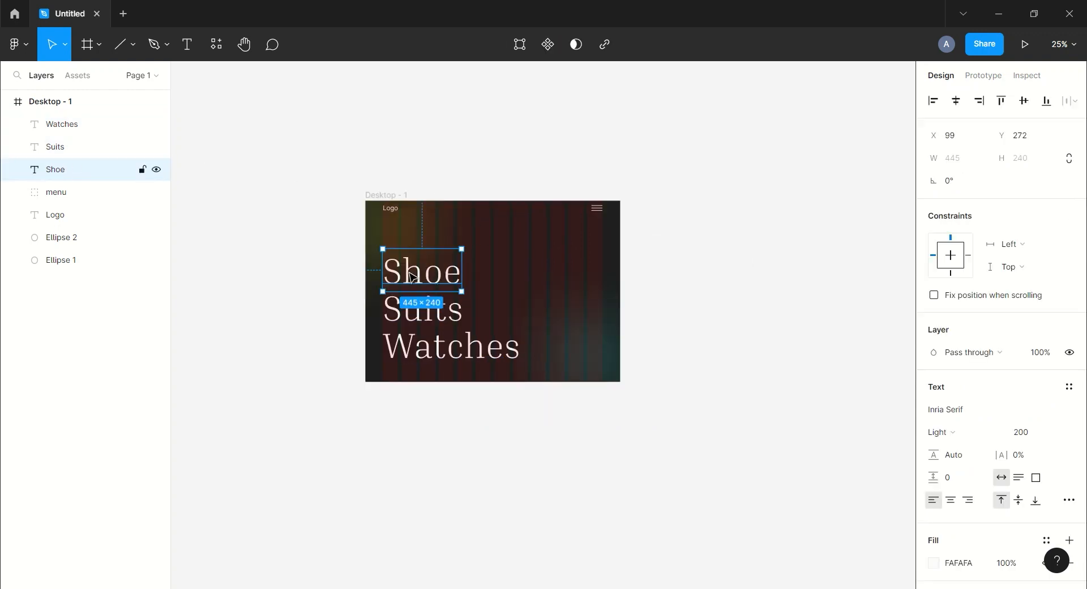
drag(410, 274, 443, 274)
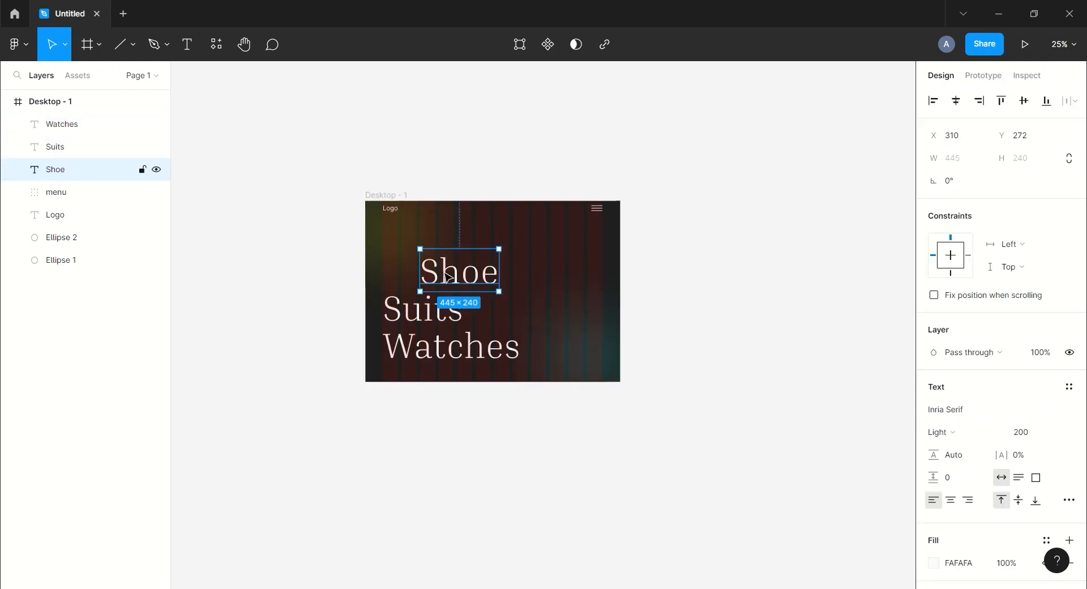
scroll(983, 463, down, 3)
text(0)
key(Return)
Shift the Suits text to the left and set its fill opacity to 0%.
click(32, 142)
drag(451, 313, 392, 314)
click(1015, 433)
text(0)
key(Return)
Shift the Watches text to the right and set its fill opacity to 0%.
click(58, 124)
drag(434, 352, 487, 352)
click(1017, 437)
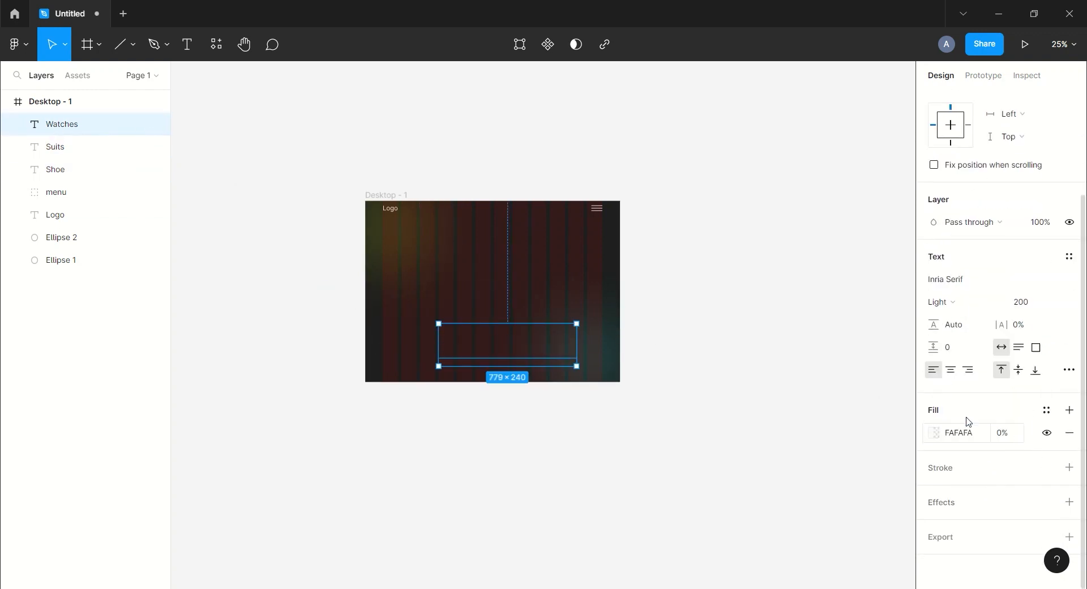
click(704, 238)
drag(703, 237, 631, 245)
Duplicate the frame as Desktop - 2 and place it to the right of the original.
click(86, 106)
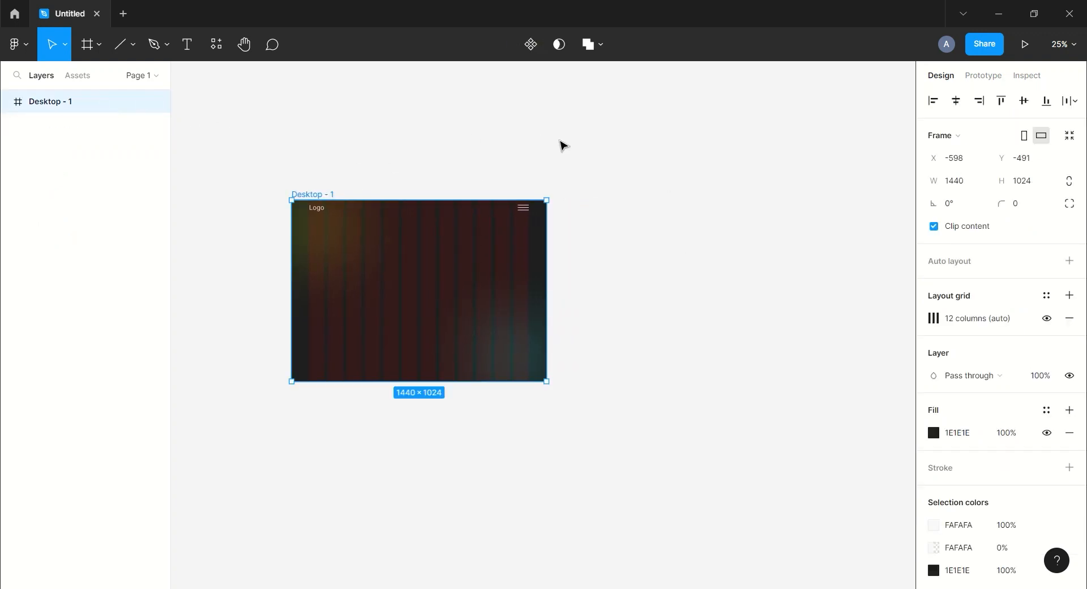
key(ctrl+d)
drag(574, 193, 702, 194)
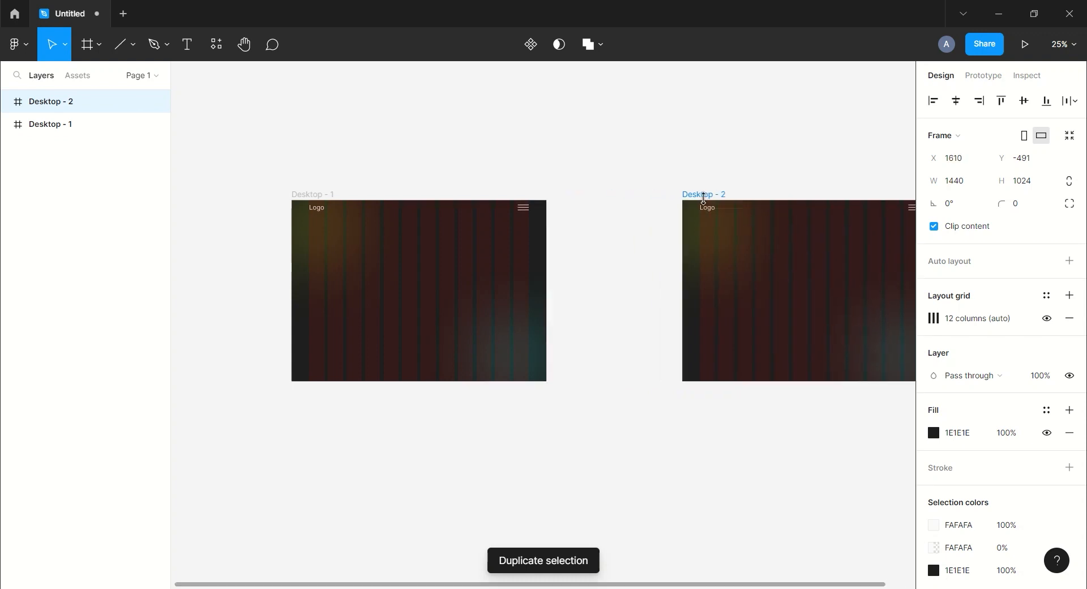
drag(645, 108, 441, 119)
Set the three headline texts in Desktop - 2 to 100% fill opacity.
click(7, 102)
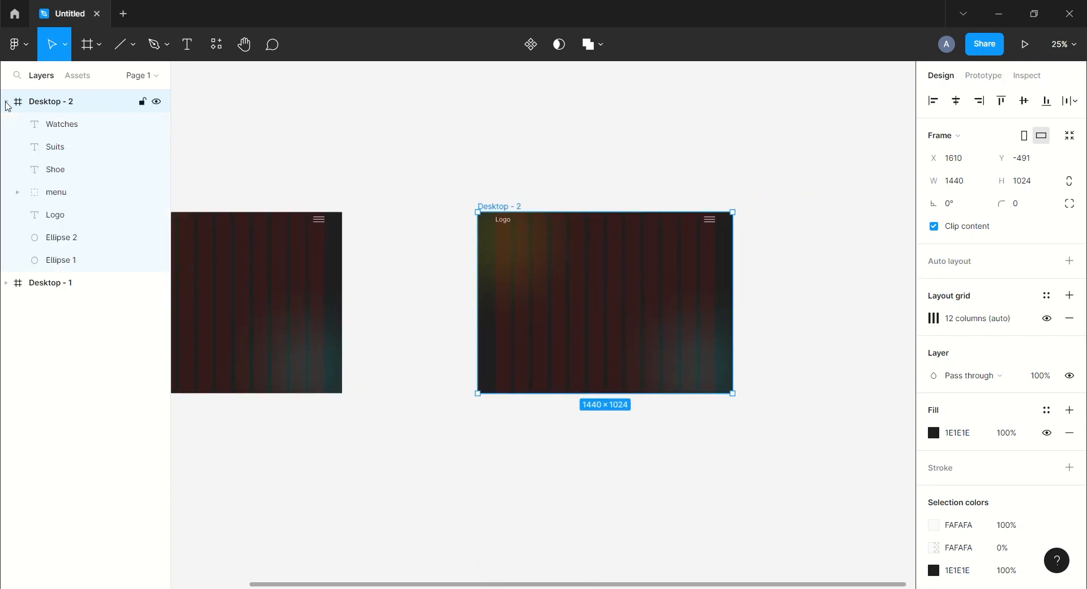
click(68, 155)
shift+click(70, 170)
shift+click(67, 127)
scroll(1013, 464, down, 3)
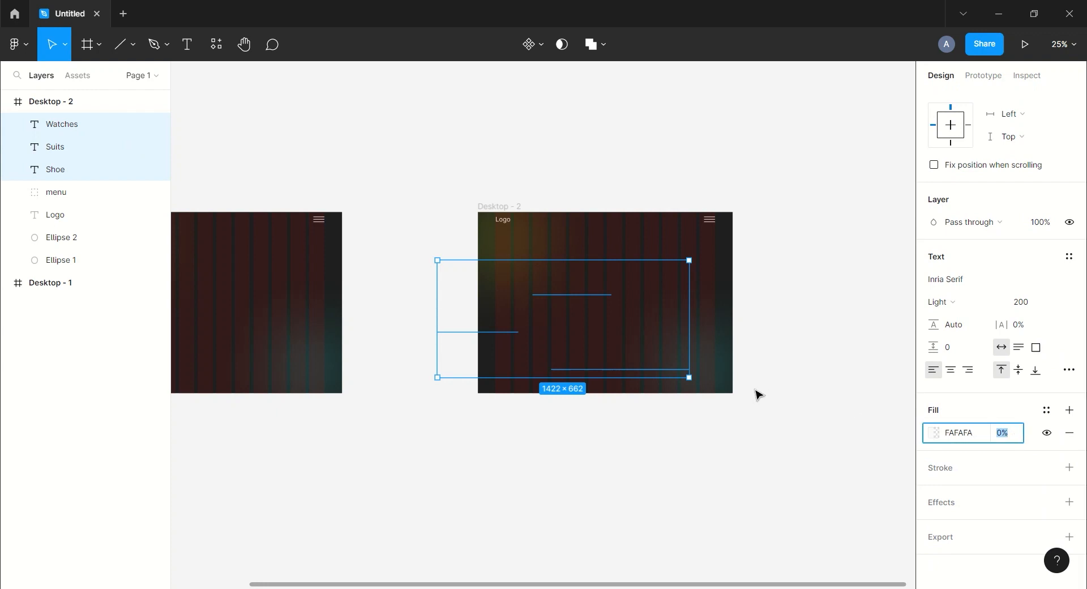
key(Return)
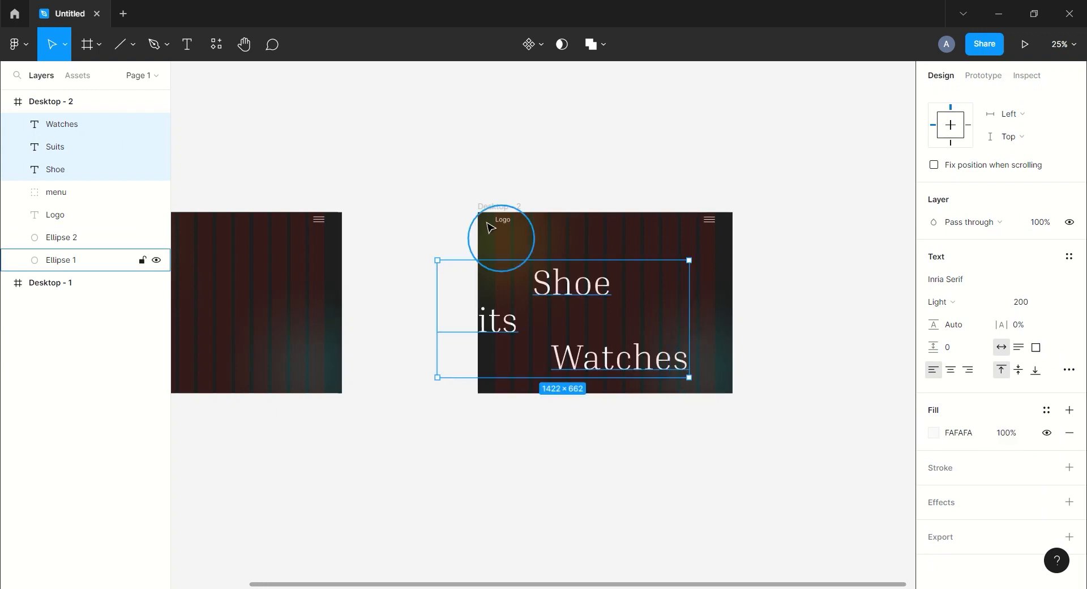
Move the Shoe, Suits and Watches texts in Desktop - 2 back into left alignment.
click(60, 177)
drag(574, 290, 535, 289)
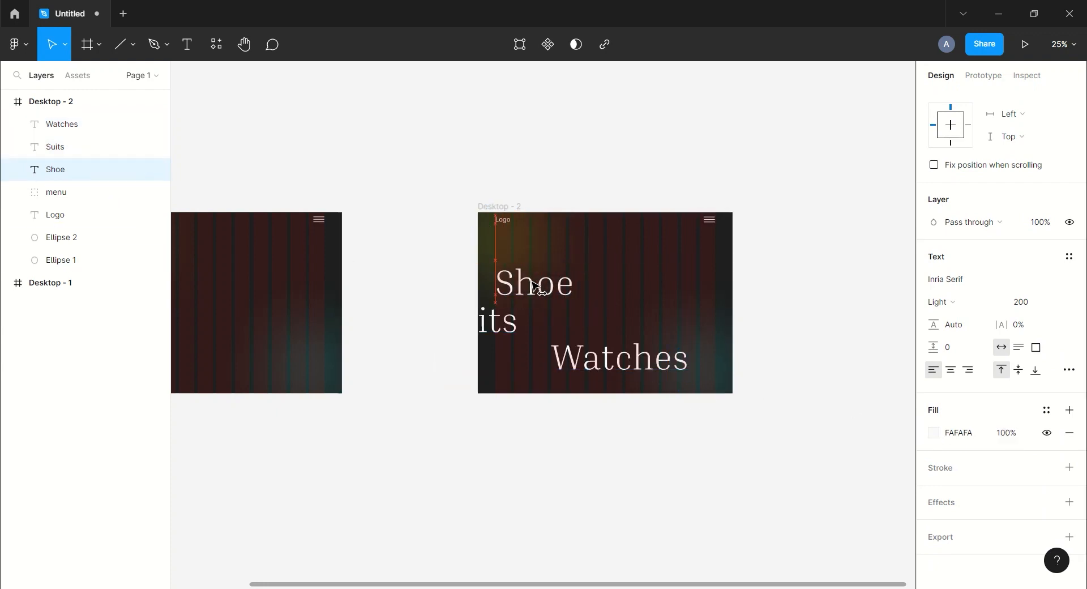
drag(490, 326, 548, 327)
drag(621, 361, 562, 363)
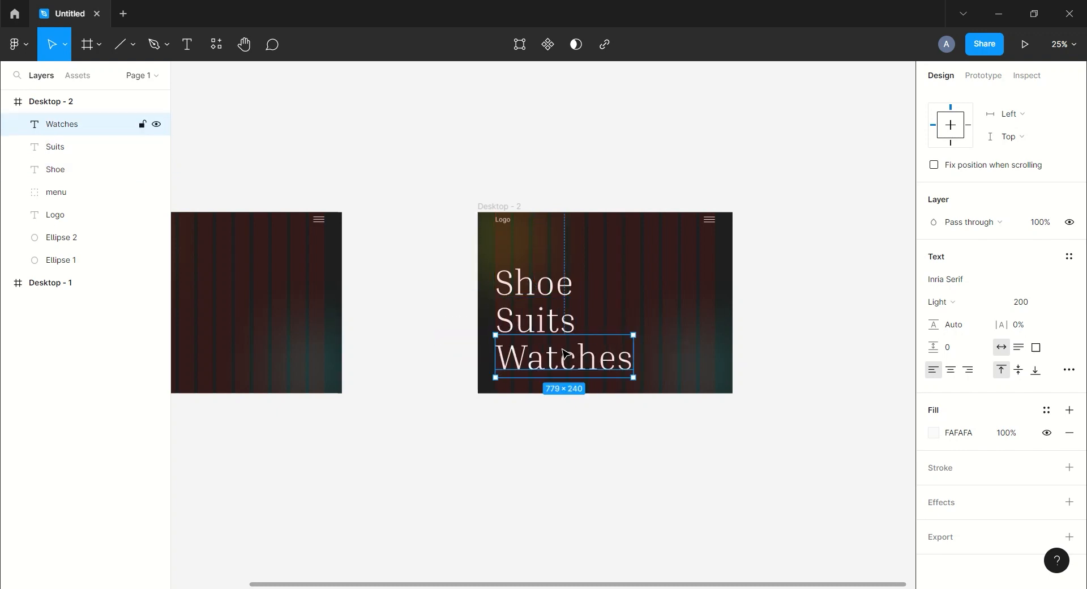
Hide the layout grid on Desktop - 2.
click(486, 185)
scroll(485, 184, right, 1)
click(481, 192)
click(1043, 320)
click(786, 236)
scroll(703, 245, right, 3)
click(6, 102)
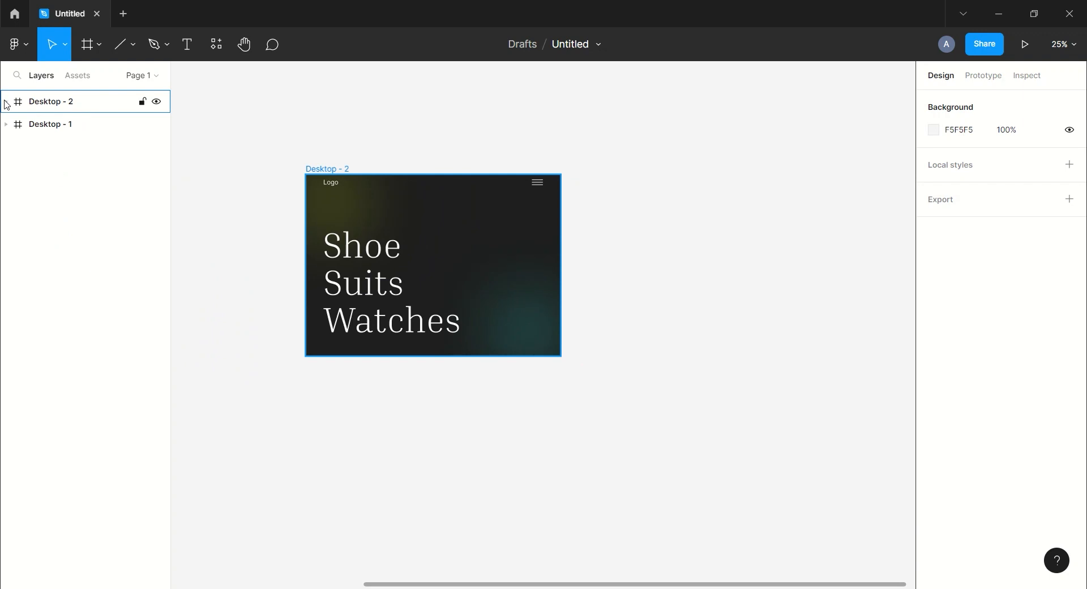
Duplicate Desktop - 2 as Desktop - 3 and place it to the right.
click(43, 105)
key(ctrl+d)
drag(599, 170, 684, 177)
drag(853, 111, 678, 139)
scroll(679, 138, right, 1)
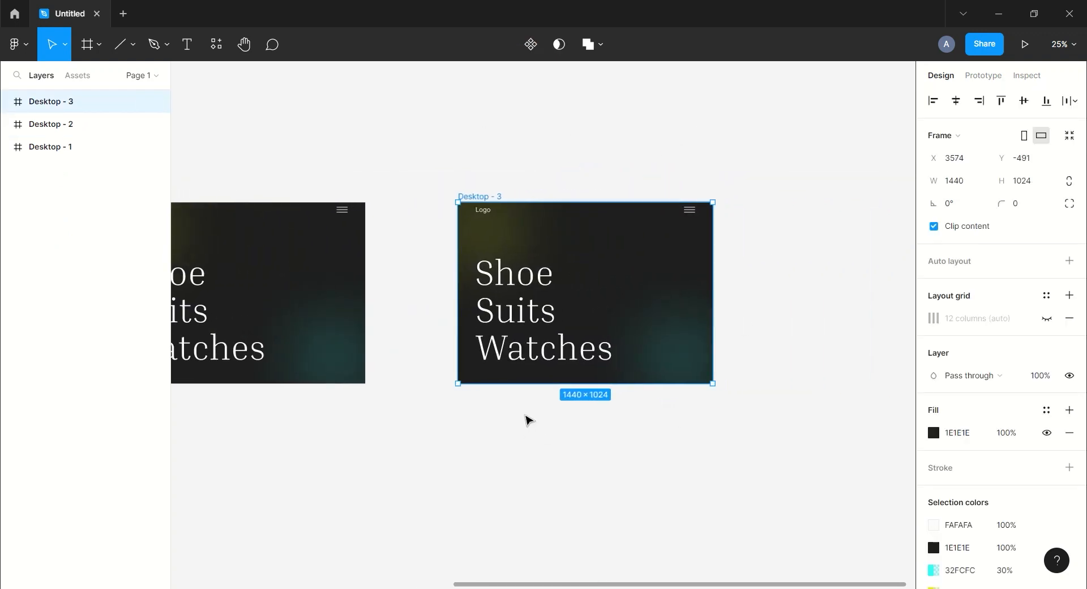
Import the three shoe photos S1, S2 and S3 onto the canvas below Desktop - 3.
click(302, 588)
click(400, 113)
ctrl+click(479, 113)
ctrl+click(559, 113)
drag(560, 113, 547, 469)
Move the S3 photo into Desktop - 3 and scale it down in the frame's upper-right area.
key(ctrl+minus)
drag(704, 387, 688, 305)
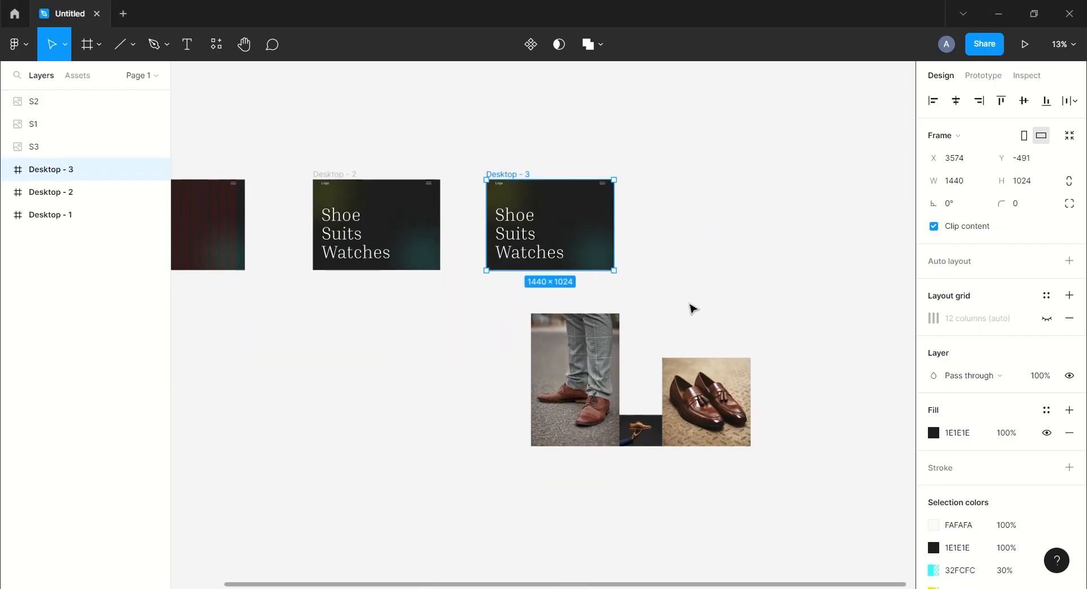
key(ctrl+plus)
drag(691, 356, 692, 202)
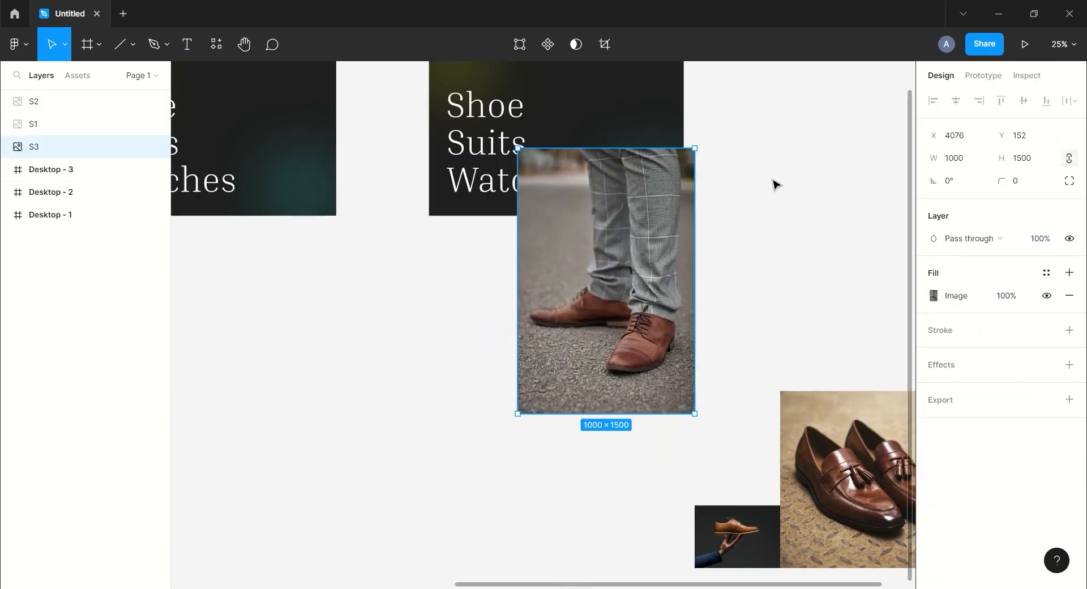
click(773, 182)
drag(765, 184, 765, 293)
click(463, 138)
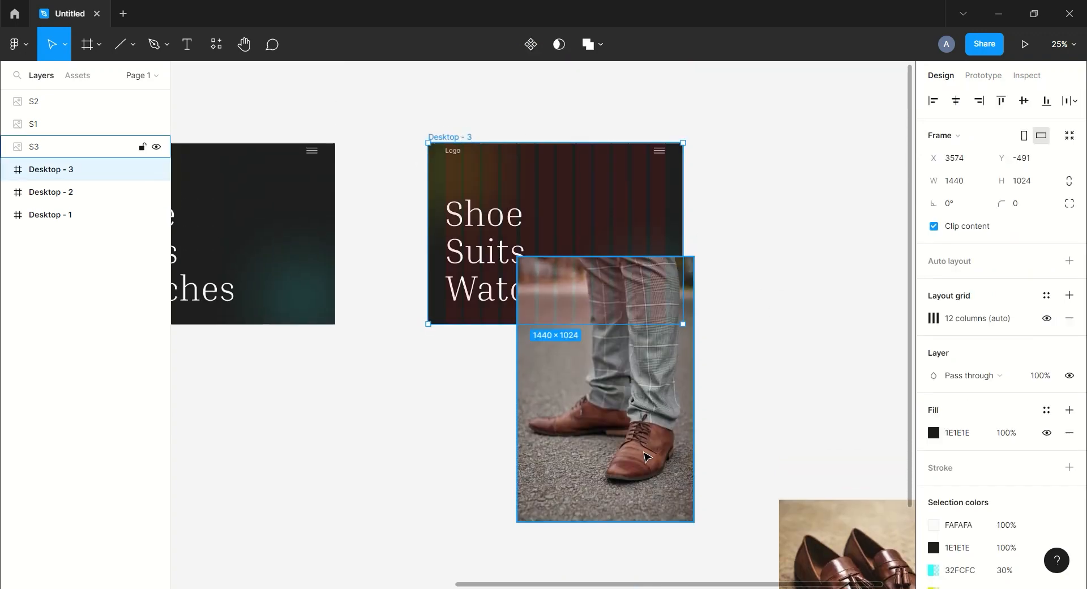
drag(646, 454, 615, 314)
drag(663, 382, 609, 301)
drag(591, 257, 647, 221)
Place the S2 loafers photo over the headline's lower-left part of Desktop - 3 and resize it.
drag(843, 541, 516, 397)
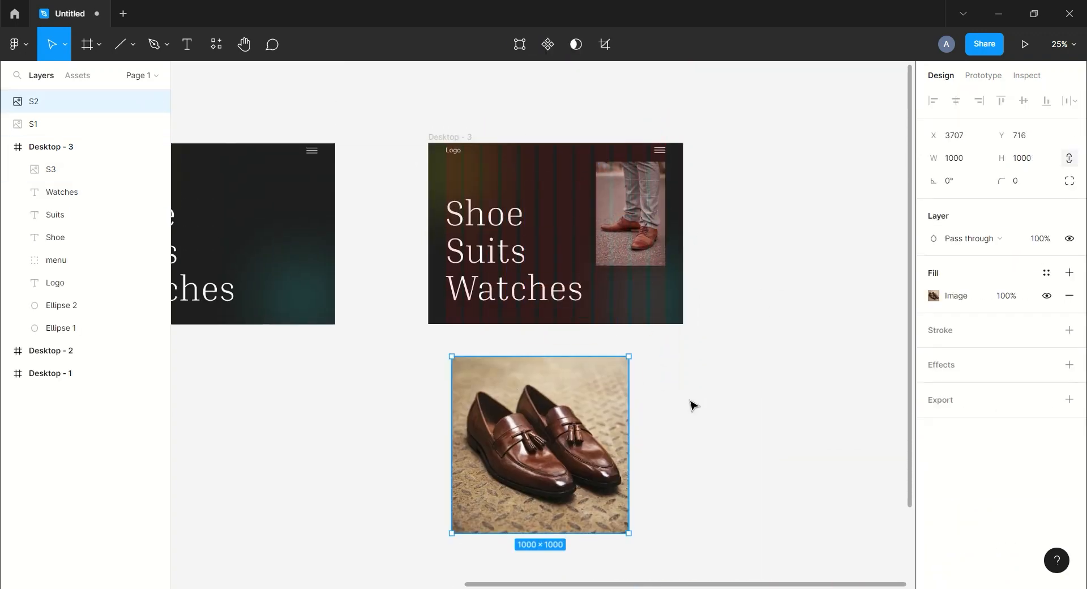
drag(691, 404, 597, 291)
drag(899, 418, 586, 274)
drag(675, 176, 724, 312)
drag(518, 503, 503, 357)
drag(570, 411, 527, 369)
drag(491, 315, 500, 290)
drag(535, 343, 523, 331)
mouse_move(496, 285)
mouse_down()
mouse_move(519, 209)
mouse_move(497, 278)
mouse_up()
click(674, 425)
drag(674, 425, 596, 332)
Resize and position the S1 photo in the frame's lower-right corner beneath S3.
key(ctrl+plus)
drag(668, 238, 678, 364)
click(642, 283)
drag(642, 283, 643, 277)
click(633, 440)
drag(709, 498, 699, 481)
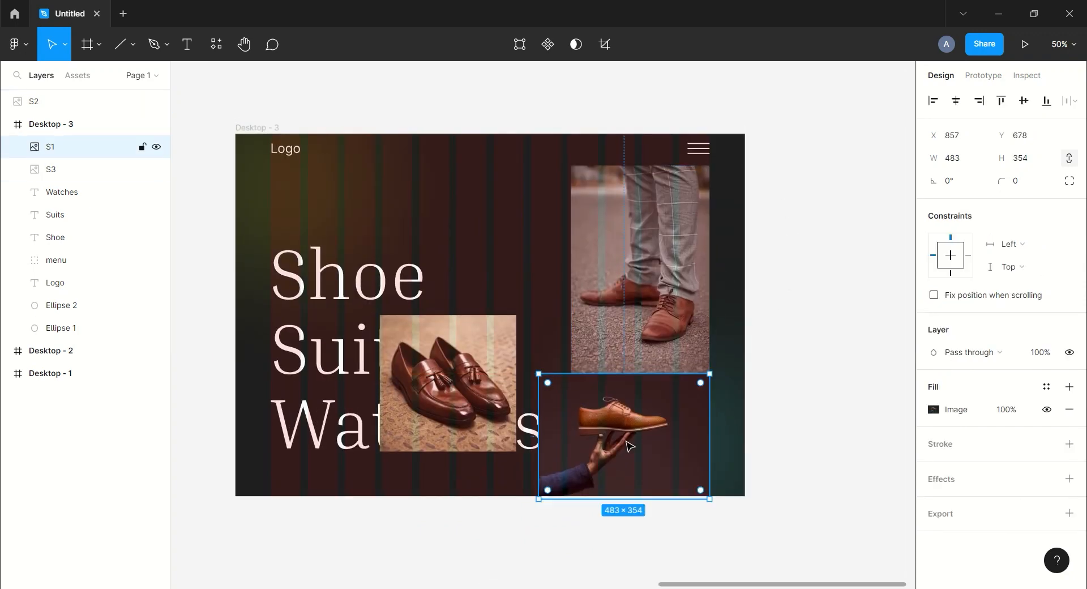
drag(640, 435, 651, 433)
drag(474, 374, 471, 407)
drag(512, 349, 537, 324)
drag(470, 373, 475, 368)
Move the S2 layer inside Desktop - 3.
click(800, 259)
scroll(800, 260, up, 1)
drag(39, 107, 61, 153)
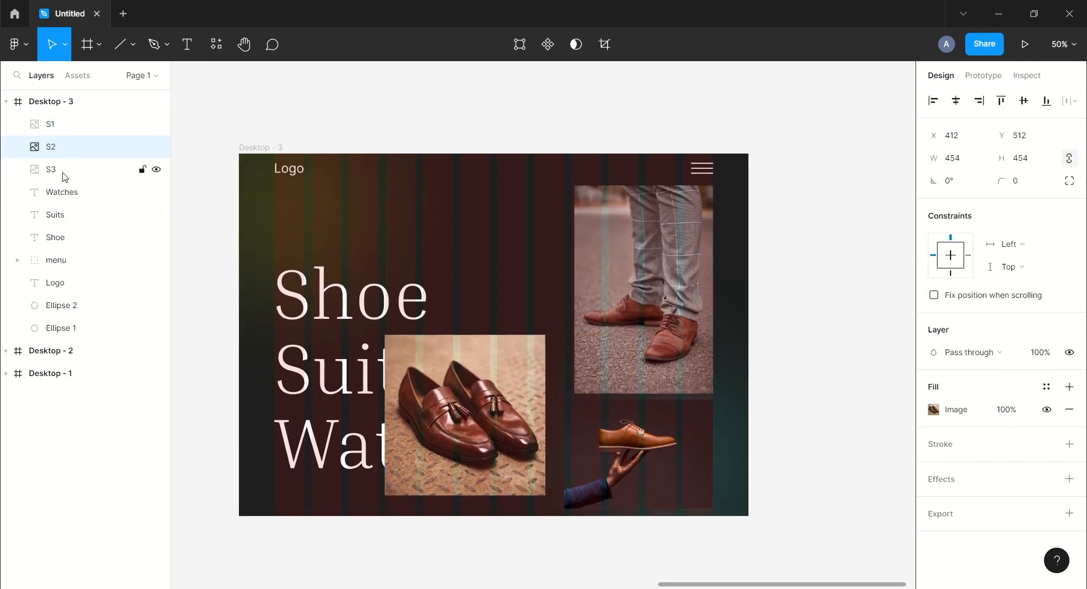
Group the S1, S2 and S3 photos and name the group s.
click(63, 178)
shift+click(60, 125)
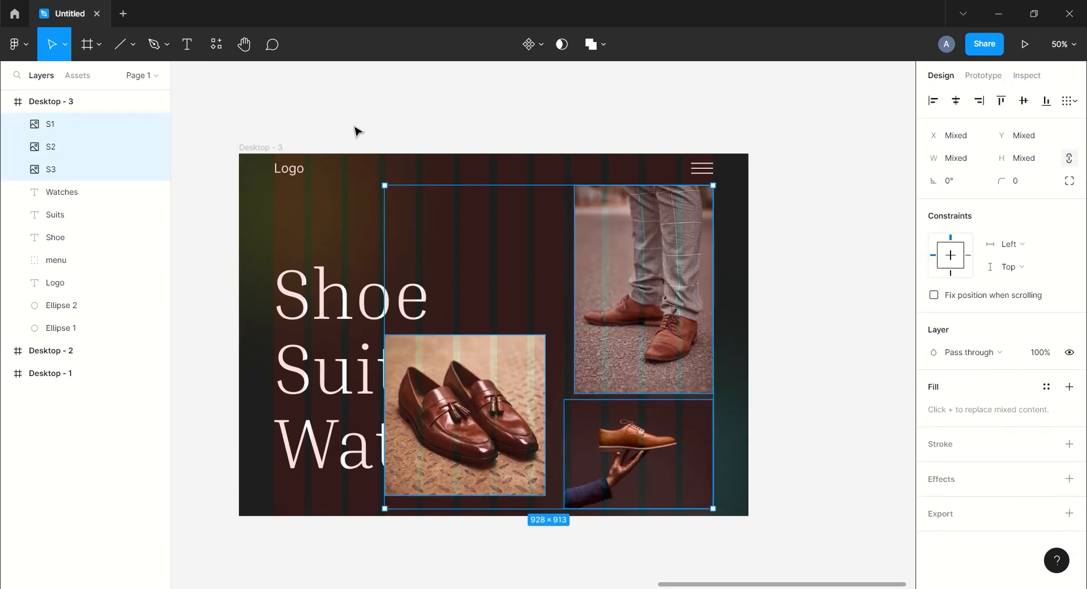
key(ctrl+g)
text(s)
click(322, 115)
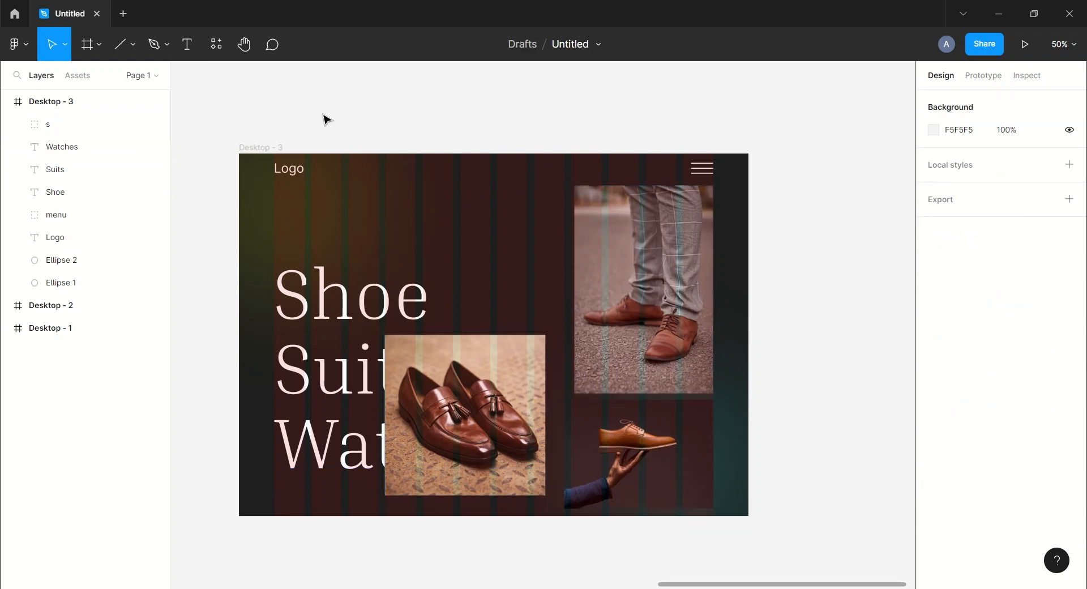
Set the s photo group's opacity to 0% in Desktop - 3.
click(61, 127)
scroll(990, 475, down, 1)
click(1039, 377)
text(0)
key(Return)
key(ctrl+minus)
click(730, 355)
scroll(730, 355, down, 2)
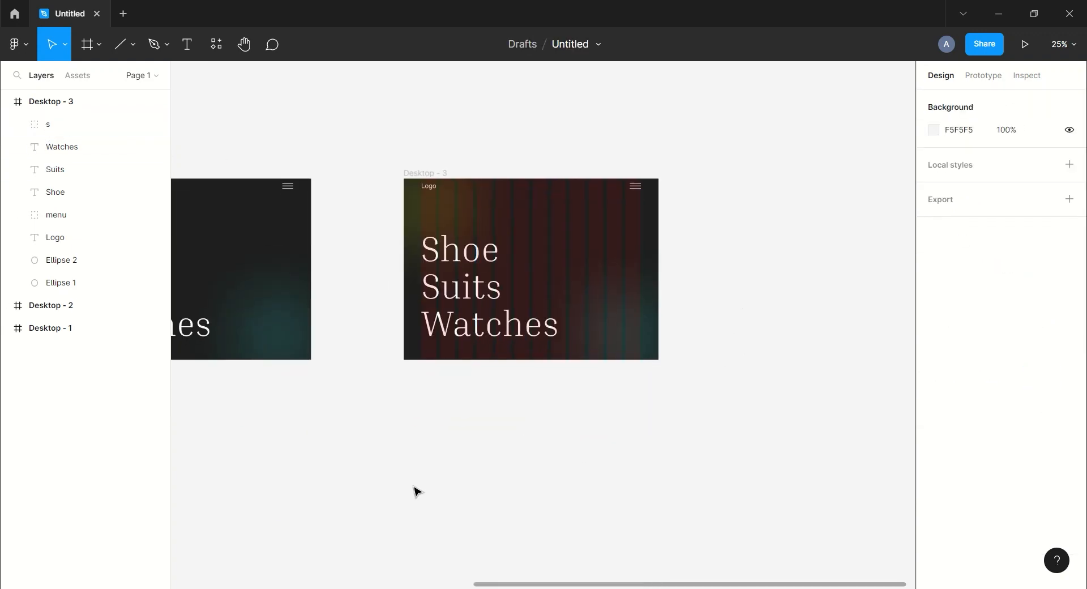
Bring the three suit photos B1, B2 and B3 from the file browser onto the canvas.
key(alt+Tab)
click(189, 117)
shift+click(321, 110)
drag(320, 110, 541, 453)
Resize the B2 photo into Desktop - 3's right side and shrink B3 to sit above the headline's upper left.
drag(706, 357, 667, 218)
click(529, 445)
drag(529, 445, 390, 365)
drag(668, 435, 542, 355)
drag(814, 424, 695, 240)
drag(645, 136, 655, 228)
drag(838, 507, 793, 432)
drag(753, 374, 553, 244)
drag(377, 464, 756, 276)
drag(844, 424, 798, 365)
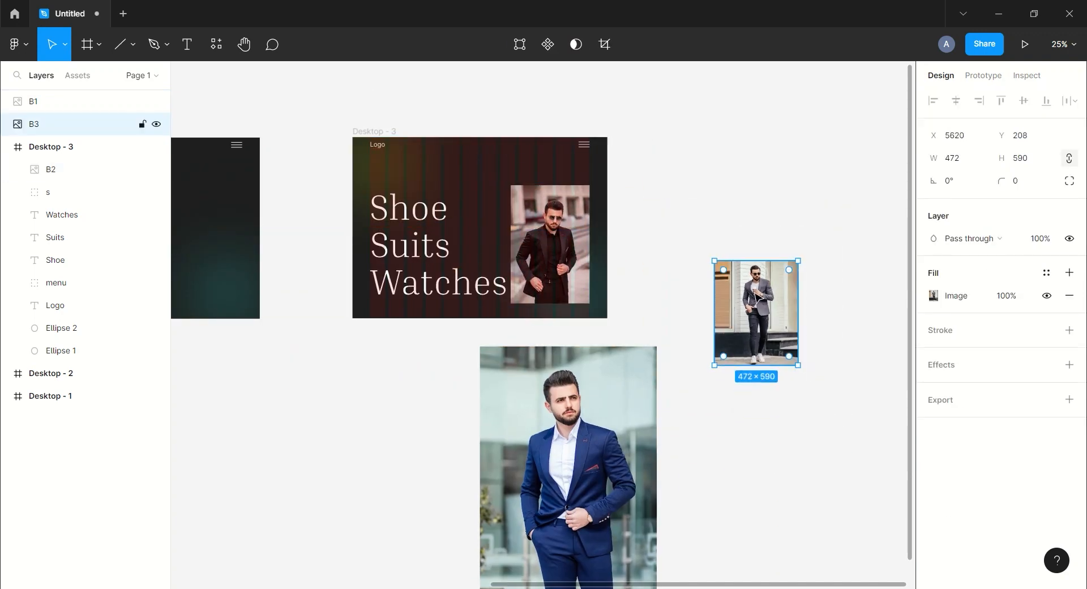
drag(761, 315, 469, 186)
drag(505, 236, 488, 214)
drag(464, 178, 428, 182)
Resize the B1 photo and place it between B3 and B2, fine-tuning the three suit photos' positions.
click(566, 452)
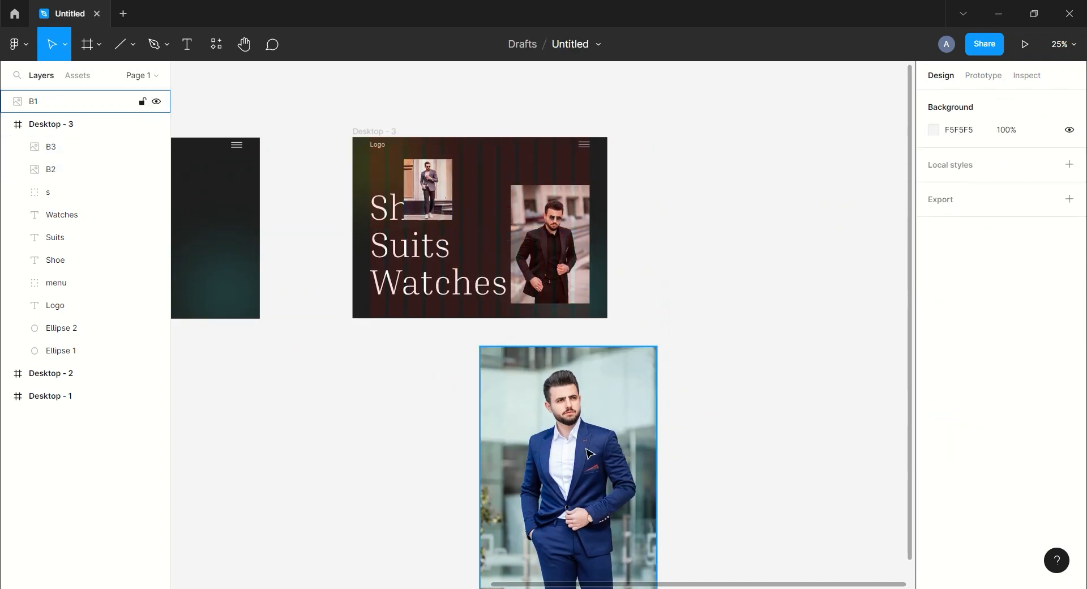
drag(566, 453, 692, 303)
drag(783, 465, 480, 210)
drag(712, 310, 767, 459)
key(ctrl+plus)
drag(514, 211, 523, 200)
drag(483, 268, 490, 270)
drag(379, 215, 389, 215)
drag(432, 159, 436, 154)
drag(390, 192, 392, 200)
scroll(779, 204, down, 1)
click(778, 204)
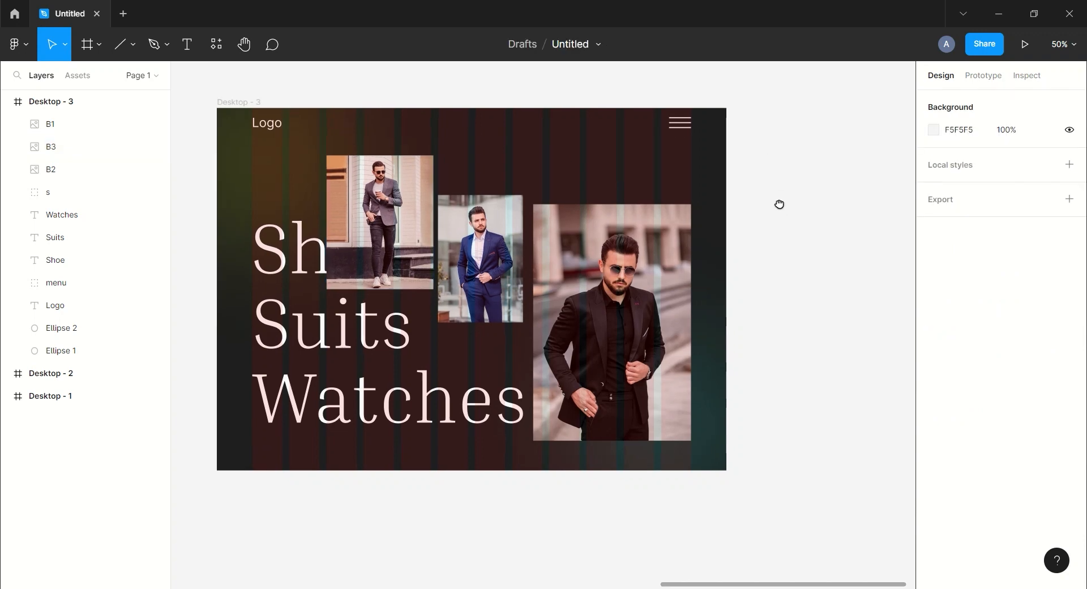
Group the B1, B3 and B2 photos and name the group b.
click(80, 170)
shift+click(80, 146)
shift+click(60, 129)
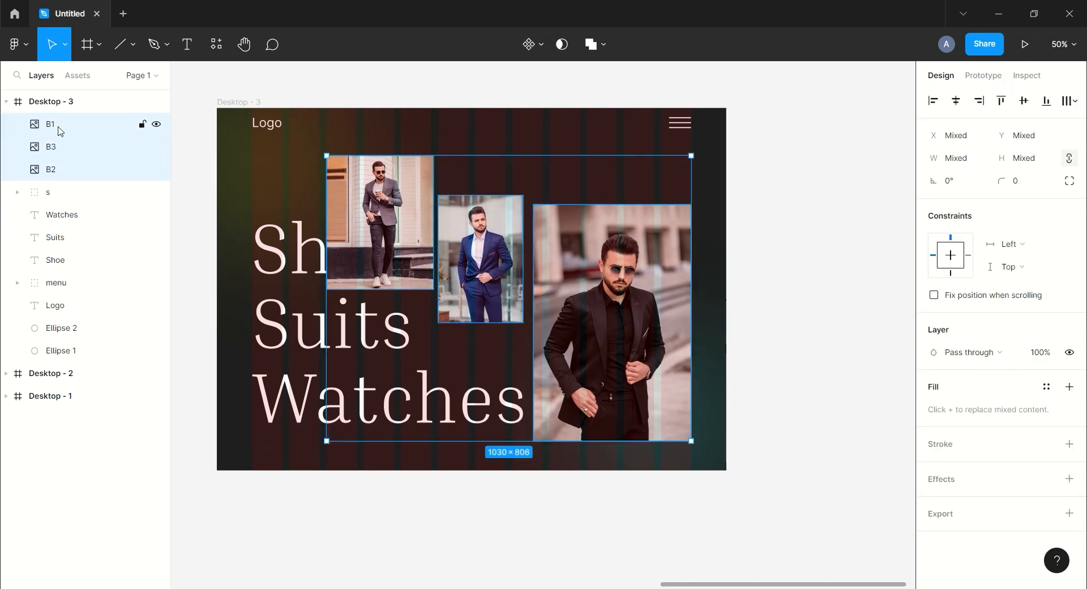
key(ctrl+g)
text(b)
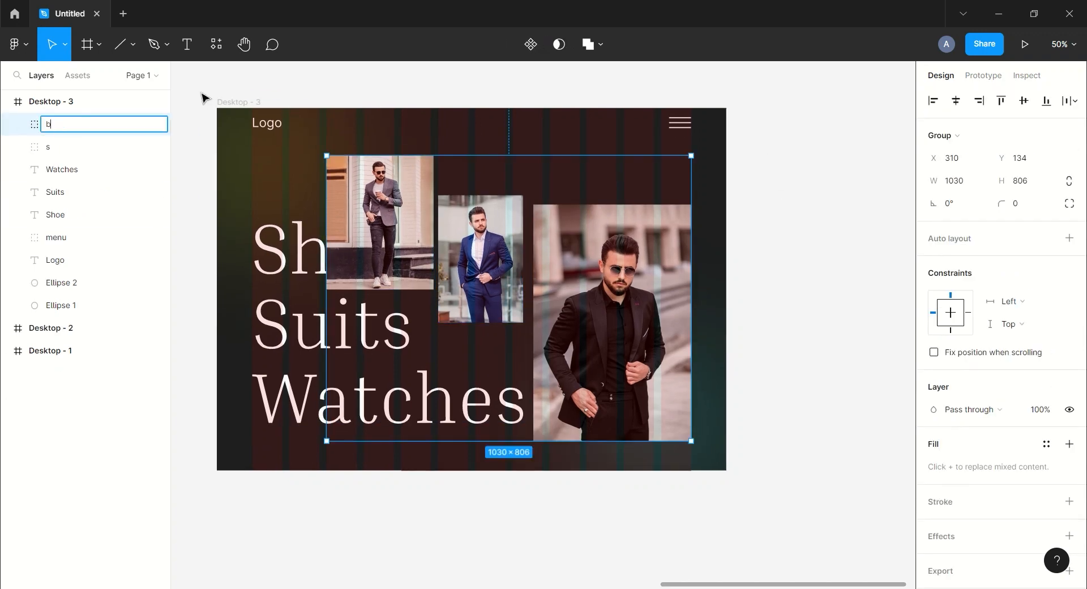
Set the b group's opacity to 0%.
click(739, 168)
key(ctrl+minus)
drag(769, 322, 704, 286)
click(521, 255)
click(1069, 409)
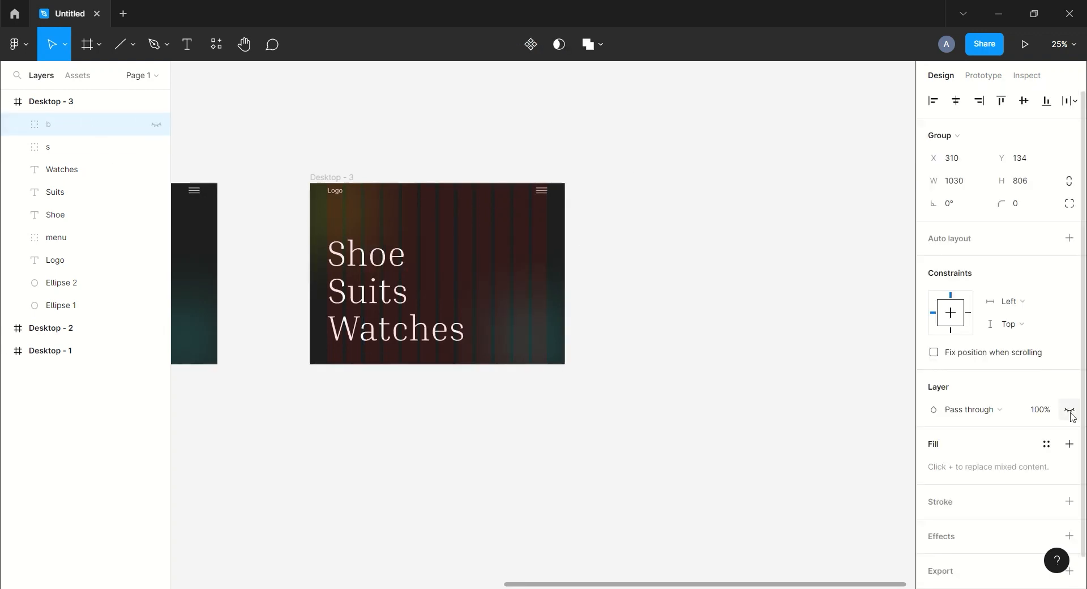
click(1069, 410)
text(0)
key(Return)
click(770, 289)
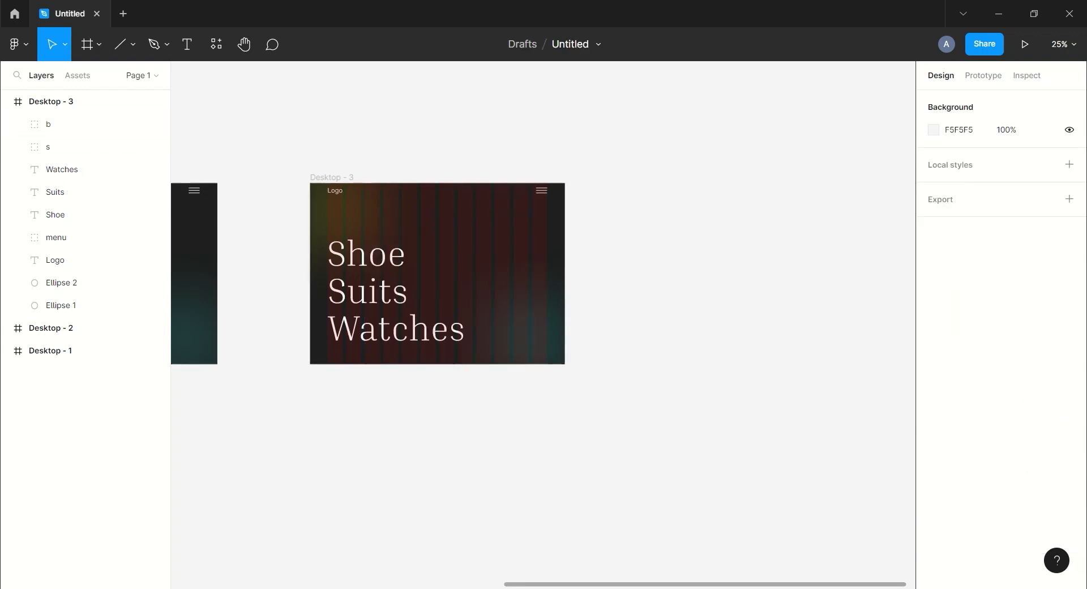
Bring the three watch photos W1, W2 and W3 from the file browser onto the canvas.
key(alt+Tab)
drag(603, 135, 874, 131)
drag(798, 103, 689, 565)
Resize the W2 and W1 photos and arrange them over the headline and right side of Desktop - 3.
drag(688, 286, 711, 158)
drag(686, 441, 688, 267)
drag(569, 558, 371, 274)
drag(814, 518, 482, 325)
scroll(551, 288, up, 1)
drag(551, 288, 467, 393)
drag(657, 368, 512, 248)
drag(761, 511, 654, 352)
drag(694, 235, 832, 392)
drag(730, 397, 574, 325)
drag(637, 227, 643, 218)
drag(550, 264, 544, 268)
click(644, 453)
drag(643, 454, 691, 375)
drag(527, 509, 420, 140)
drag(519, 429, 550, 515)
drag(486, 339, 469, 333)
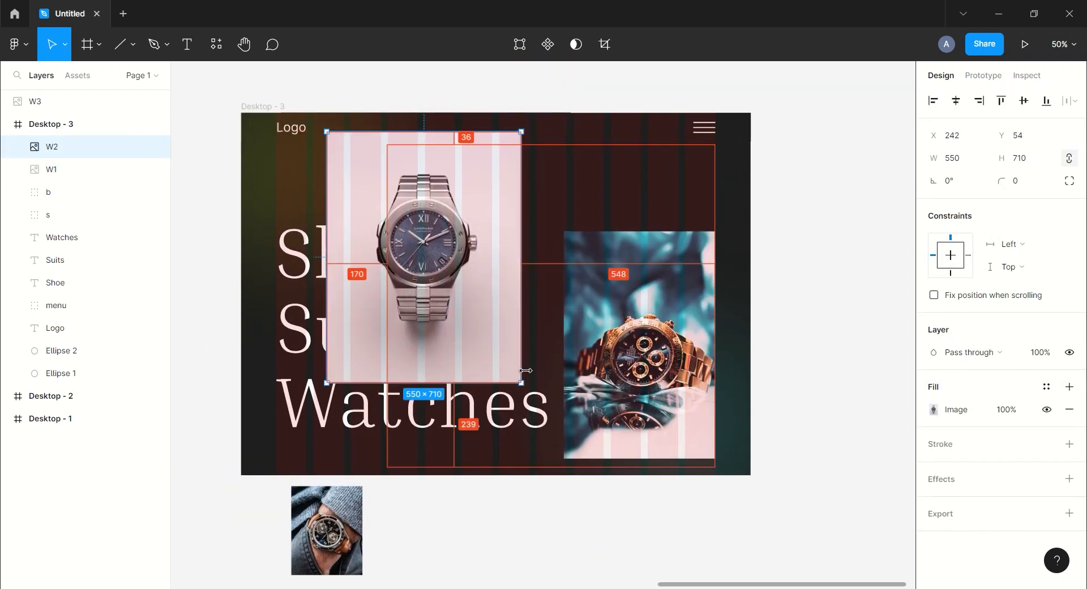
drag(521, 357, 500, 357)
drag(464, 322, 464, 325)
Move the W3 photo into the frame's top area between W2 and W1 and resize it.
drag(327, 528, 557, 177)
drag(593, 135, 585, 143)
drag(557, 183, 572, 174)
click(789, 204)
drag(413, 247, 454, 271)
Group the three watch photos, name the group w, and set its opacity to 0%.
shift+click(78, 168)
shift+click(78, 126)
key(ctrl+g)
key(ctrl+r)
text(w)
key(Return)
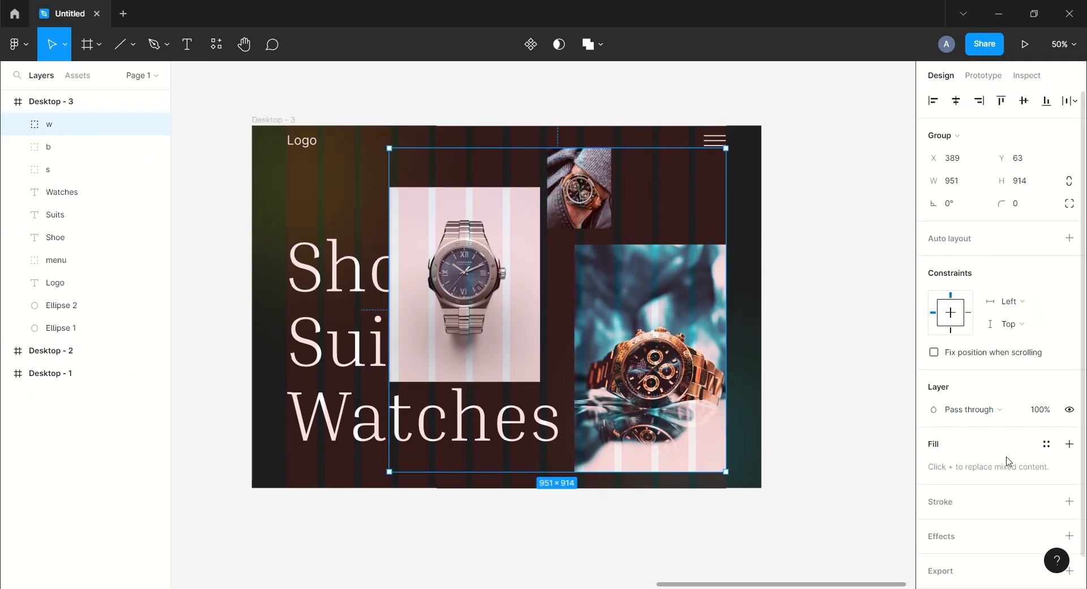
key(Return)
click(824, 155)
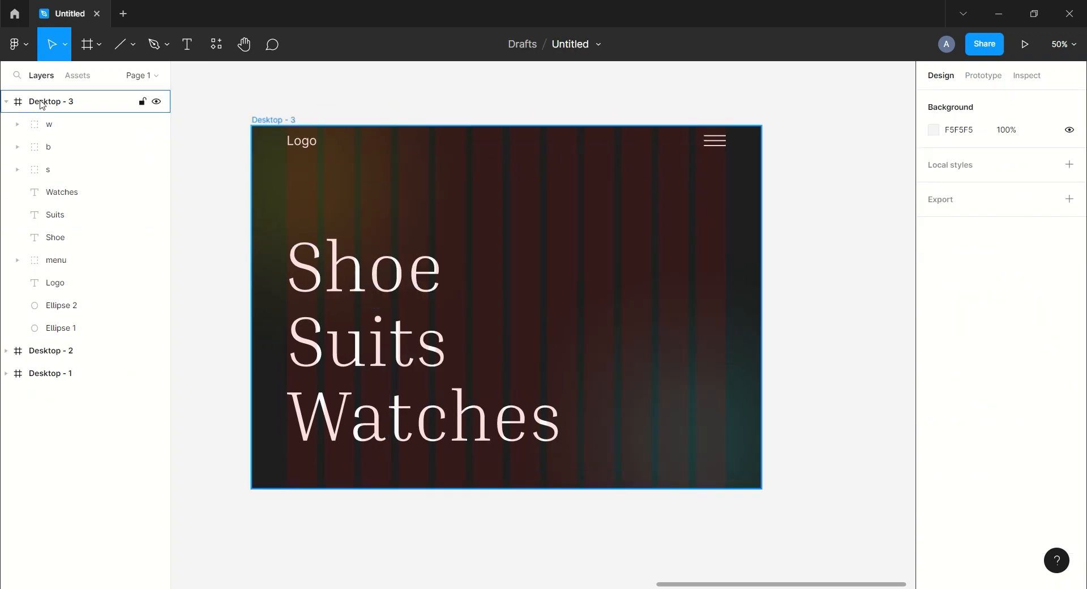
Duplicate Desktop - 3 as Desktop - 4 and move the copy beside it.
click(41, 105)
click(1047, 318)
click(826, 283)
scroll(468, 246, down, 3)
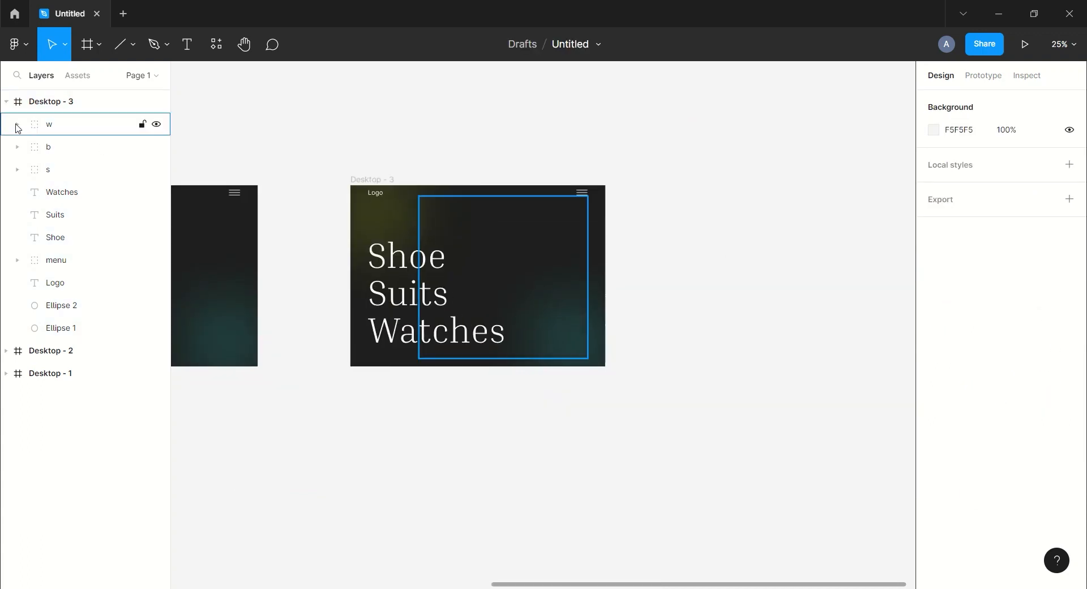
click(6, 102)
click(34, 103)
key(ctrl+d)
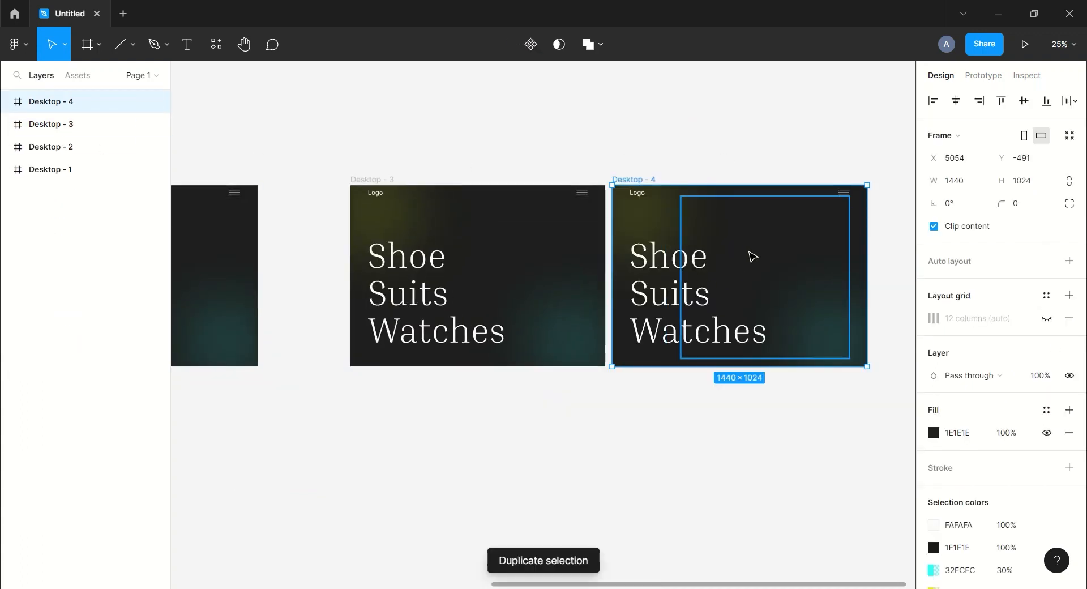
drag(752, 257, 706, 319)
drag(647, 294, 717, 138)
drag(892, 329, 791, 381)
In Desktop - 4, set the s group's opacity to 100% and nudge it up to Y 76.
click(62, 170)
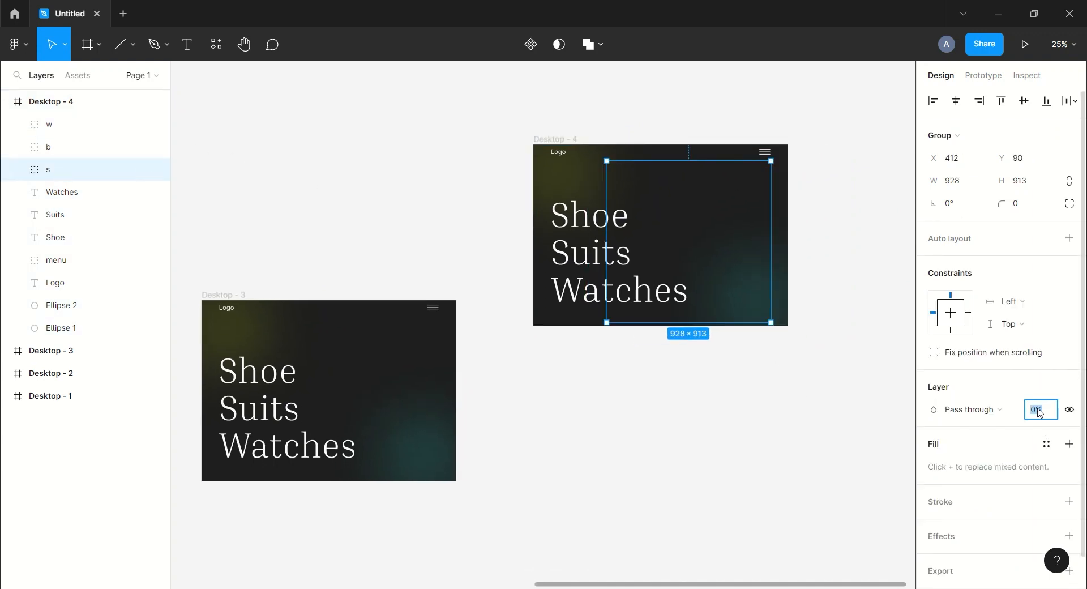
key(Return)
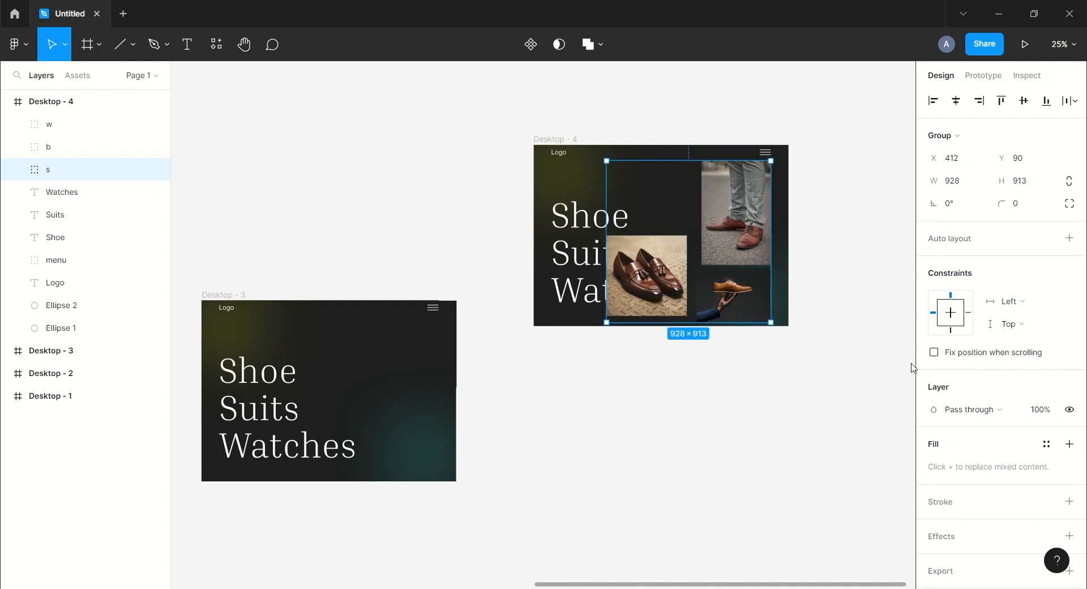
key(shift+Up)
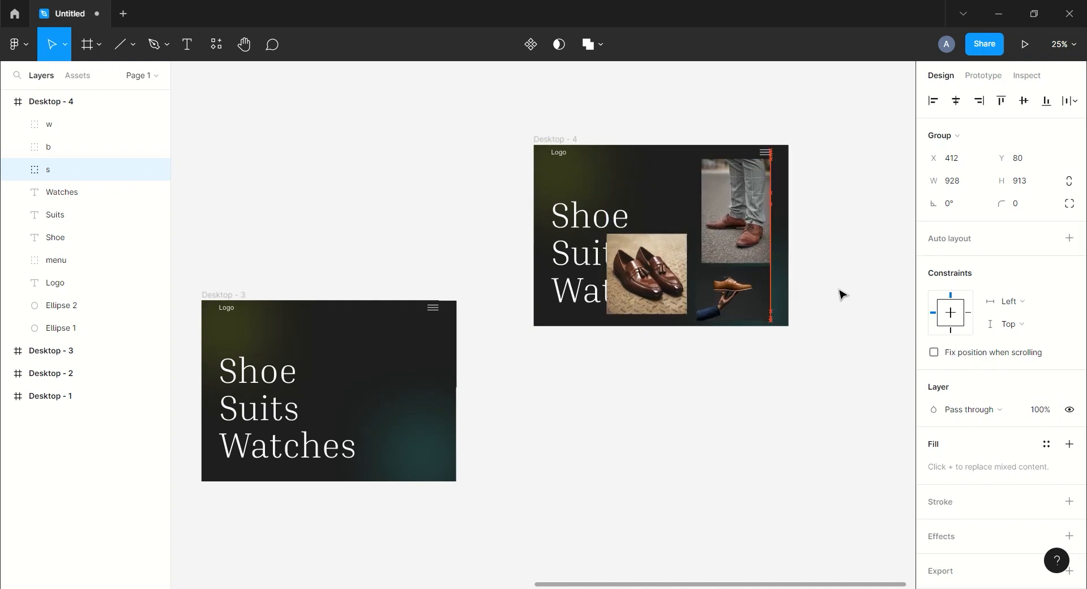
key(Up)
key(Up)
key(Up)
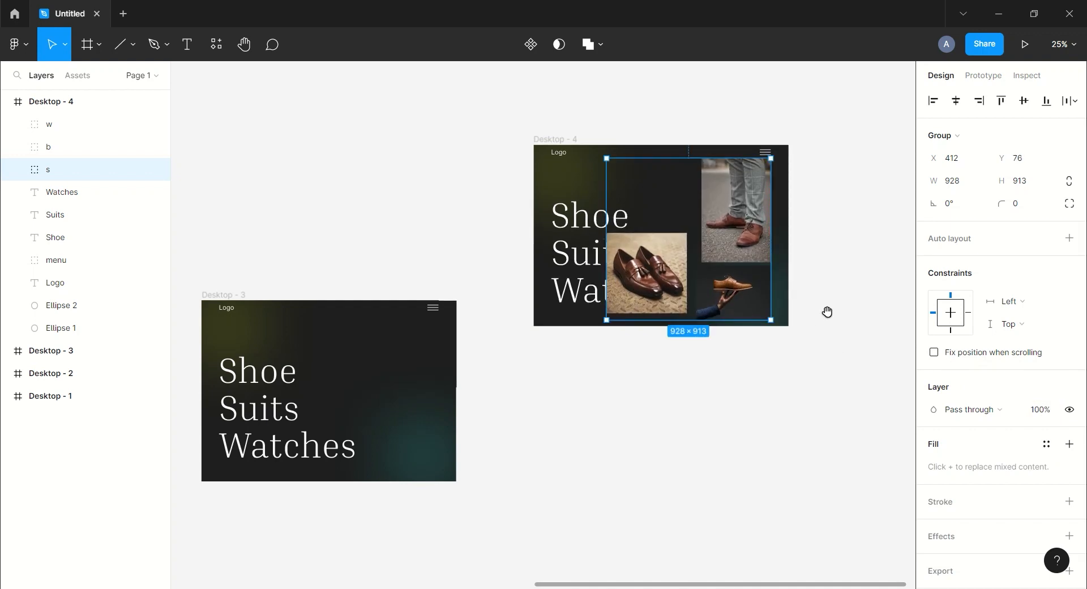
Duplicate Desktop - 4 as Desktop - 5 and place it below Desktop - 4.
key(minus)
click(84, 109)
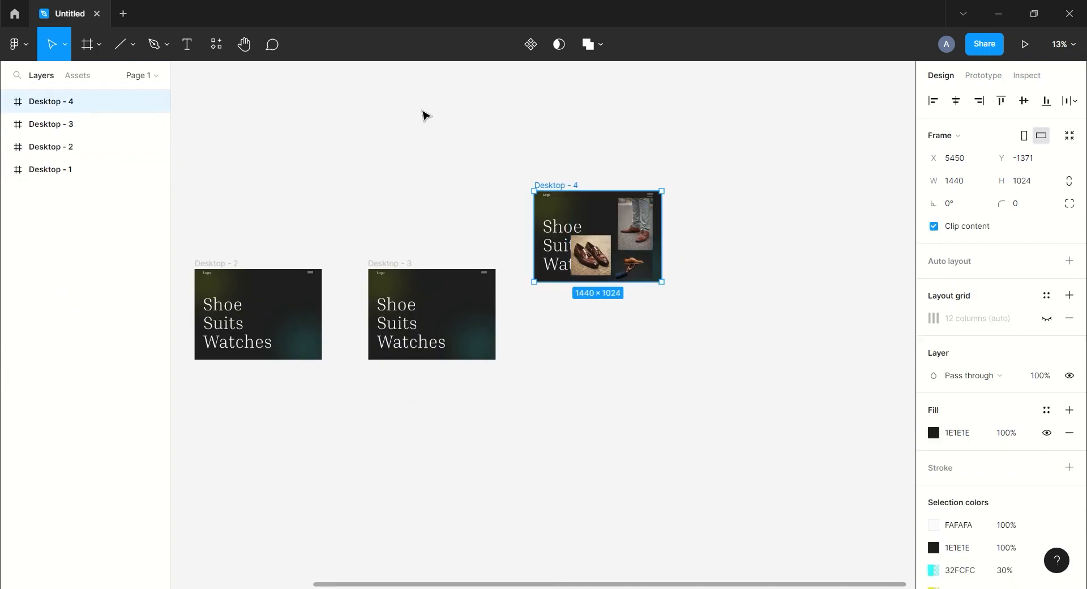
key(ctrl+d)
drag(695, 211, 565, 334)
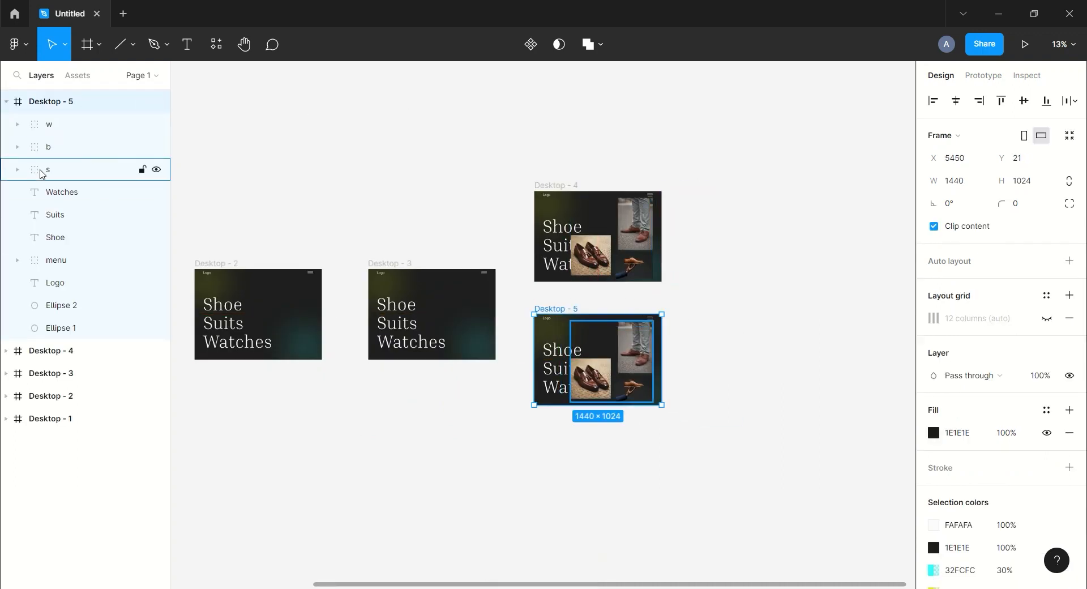
In Desktop - 5, set the s group's opacity to 0% and the b group's opacity to 100%.
click(42, 173)
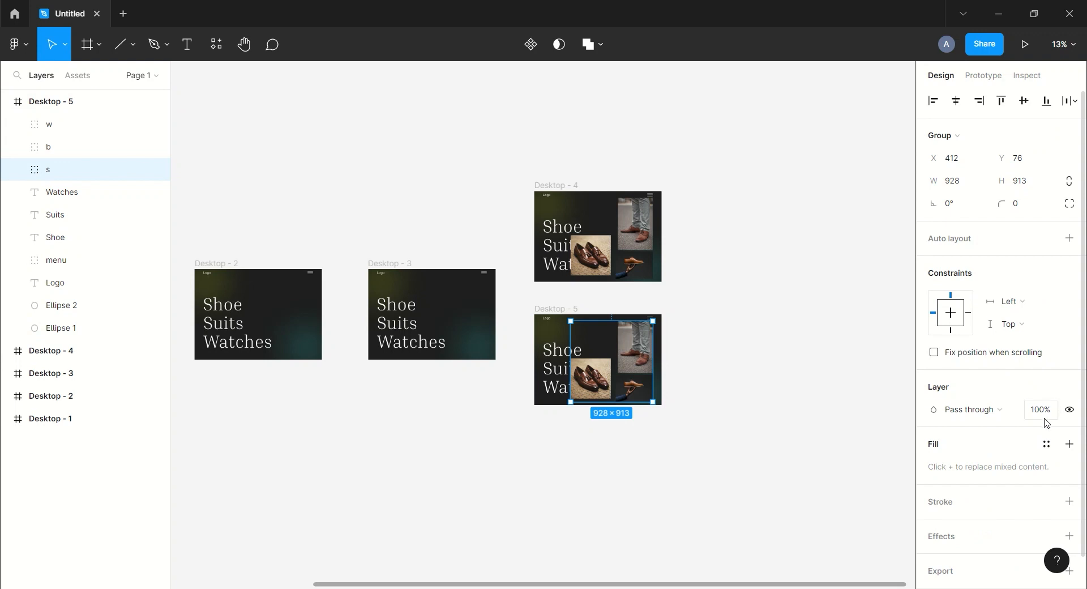
text(0)
key(Return)
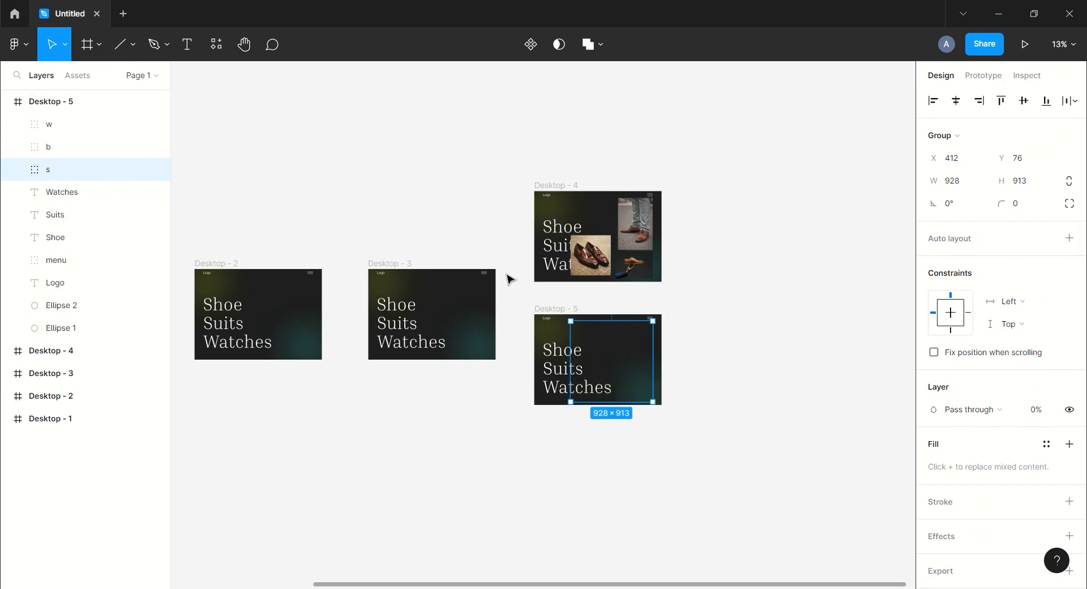
click(76, 150)
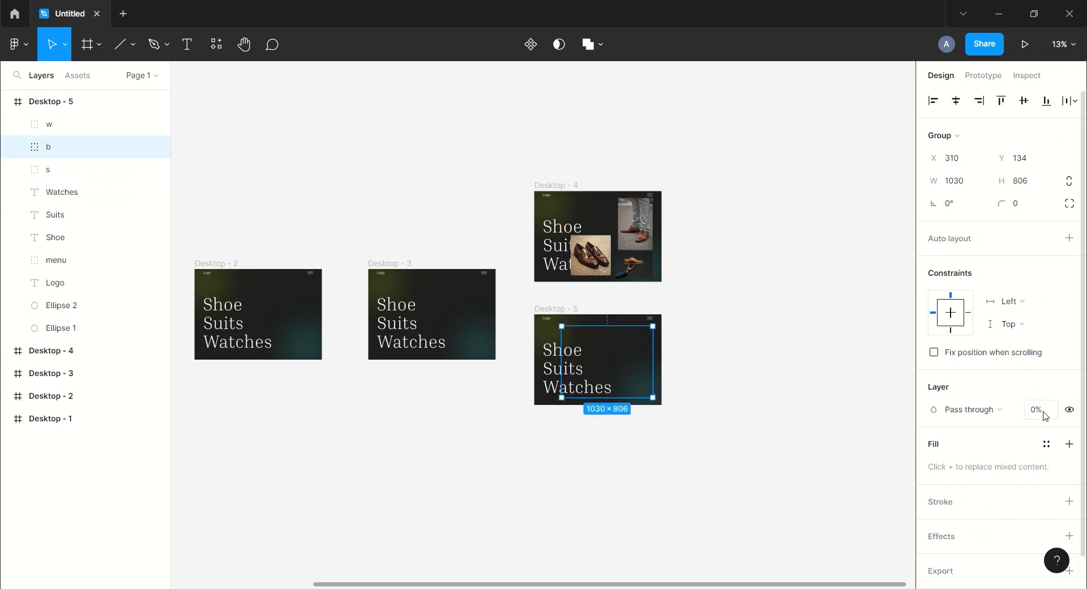
key(Return)
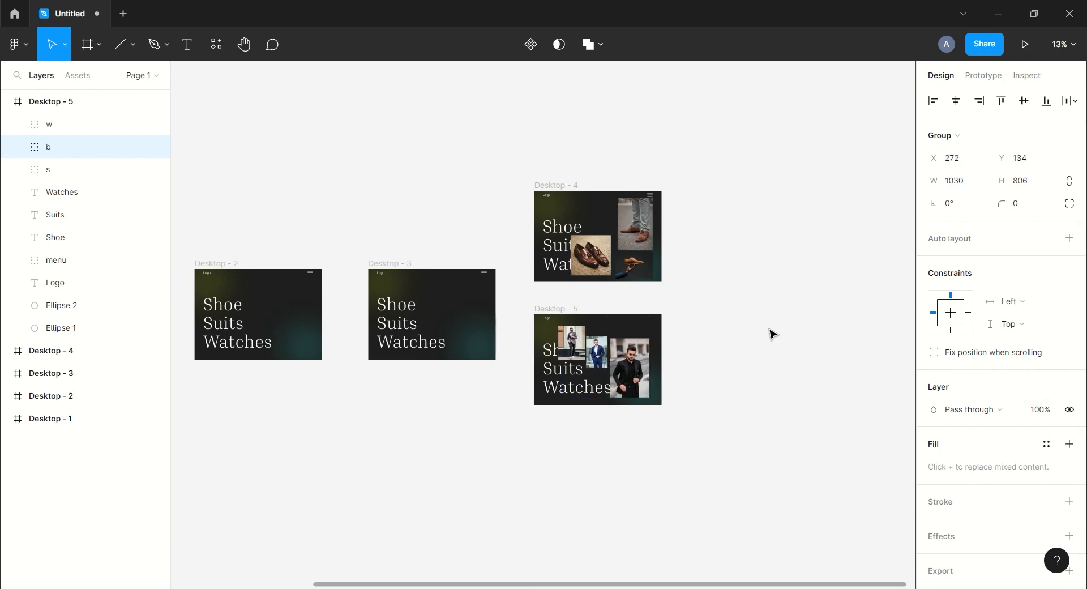
scroll(738, 291, down, 2)
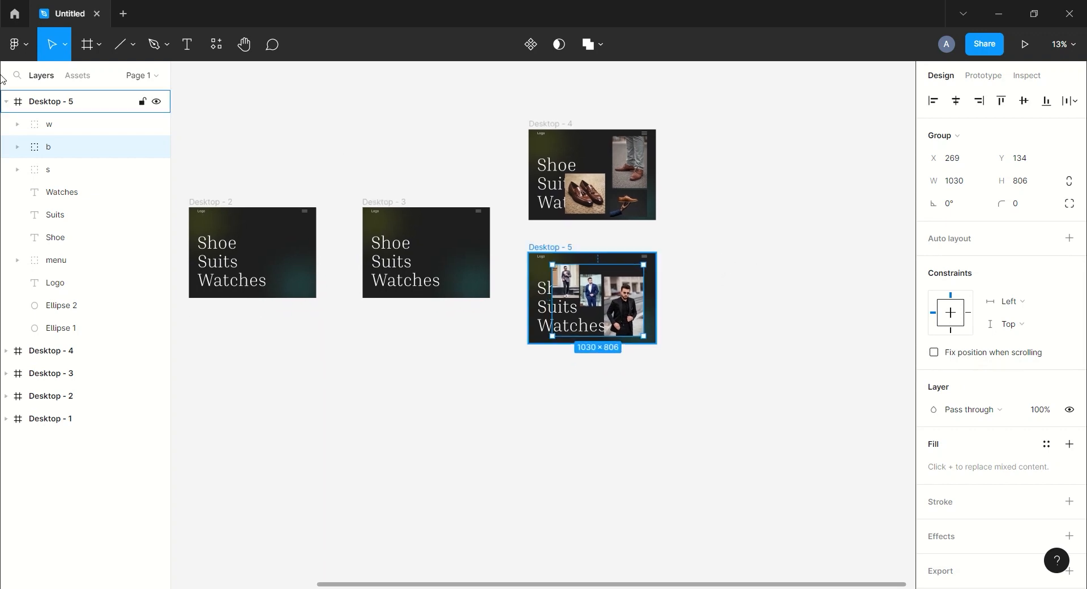
Duplicate Desktop - 5 as Desktop - 6 and place it below Desktop - 5.
click(9, 103)
click(42, 107)
key(ctrl+d)
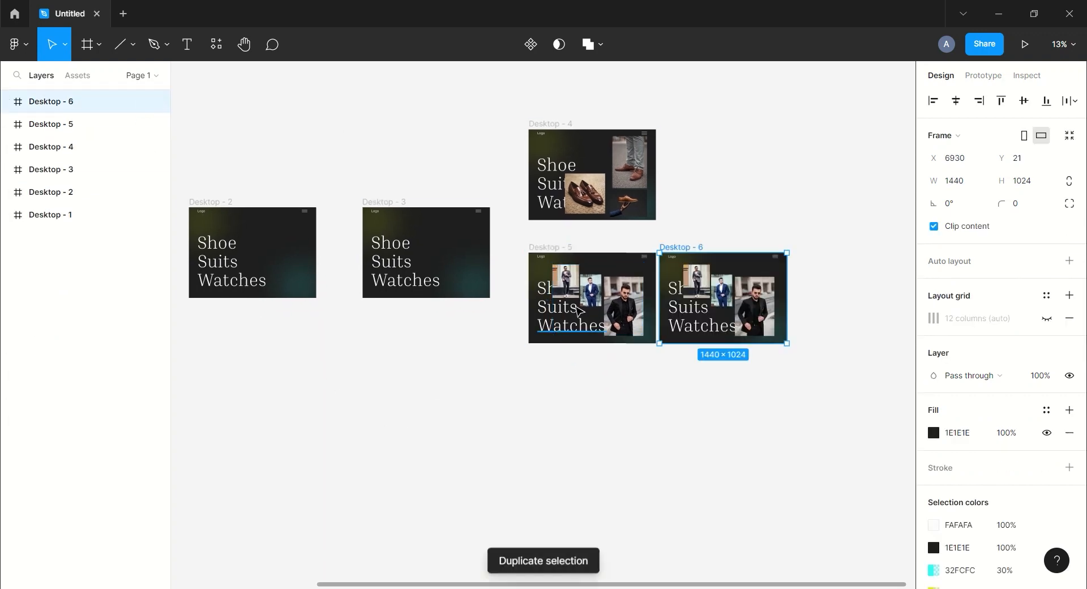
drag(689, 257, 558, 386)
scroll(708, 317, down, 2)
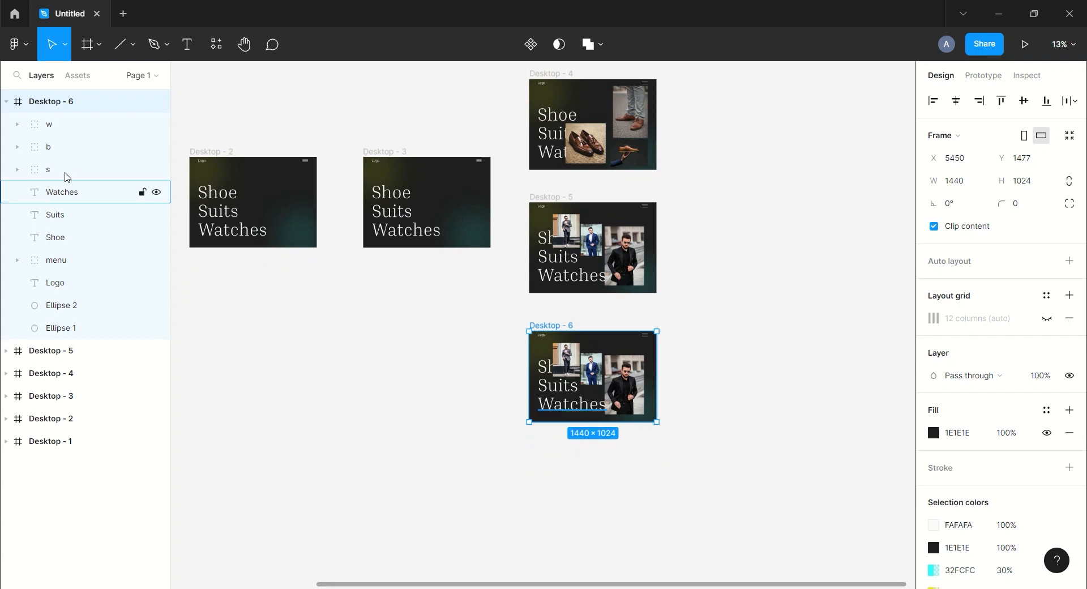
In Desktop - 6, set the w group's opacity to 100% and the b group's opacity to 0%.
click(71, 124)
click(1037, 409)
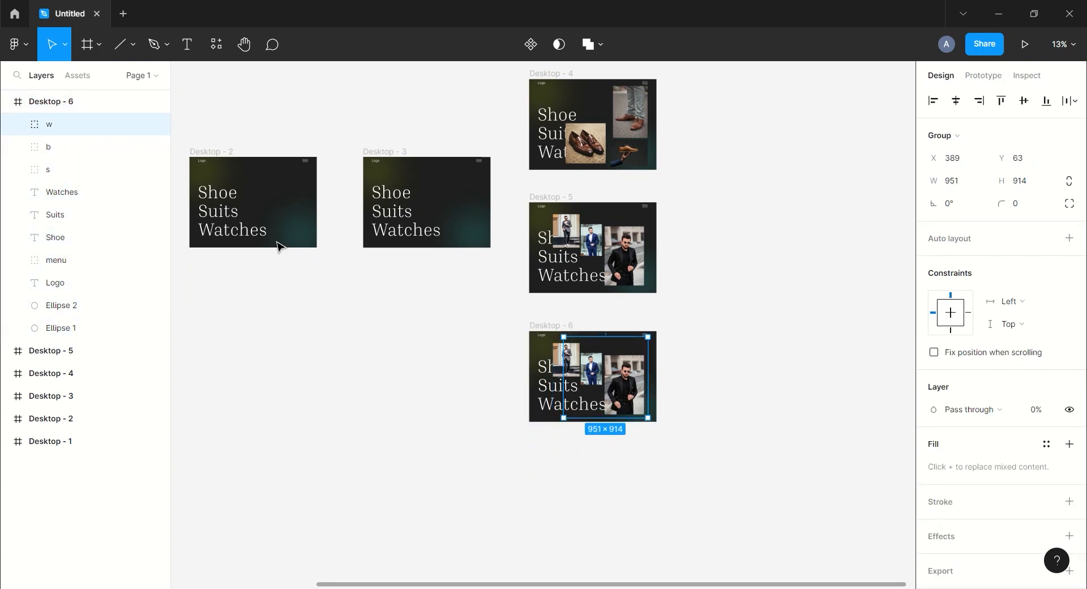
key(Return)
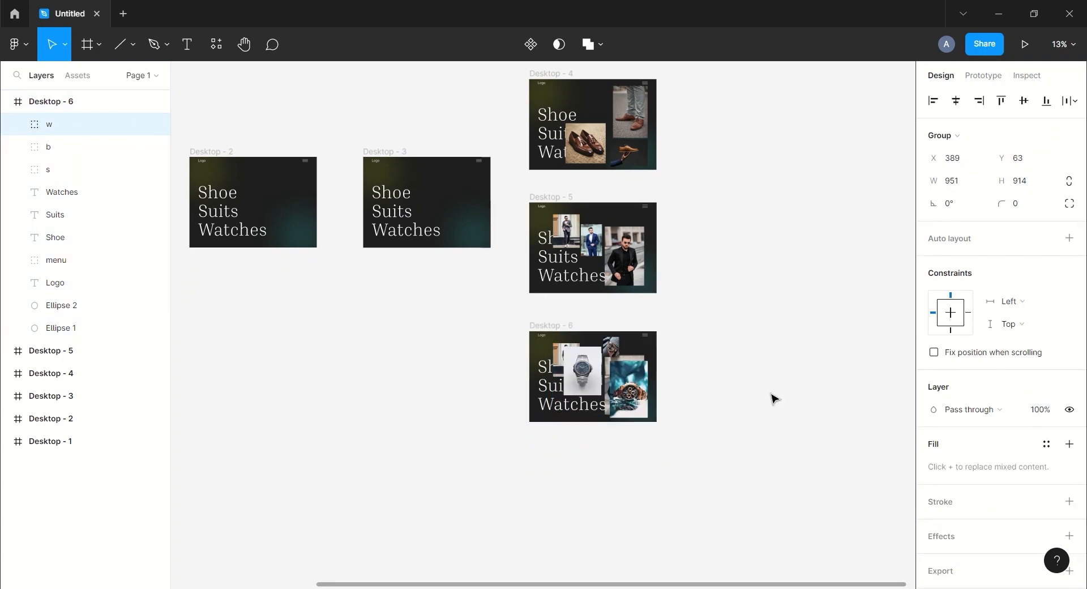
click(79, 147)
click(1045, 416)
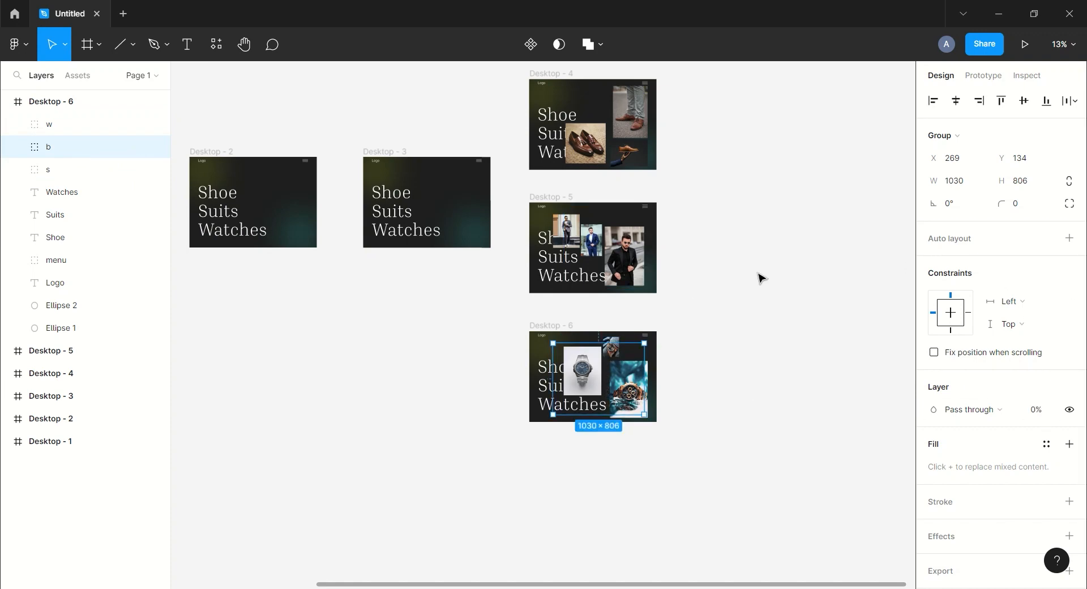
Nudge the w group in Desktop - 6 slightly to the left.
ctrl+scroll(759, 275, up, 3)
click(48, 126)
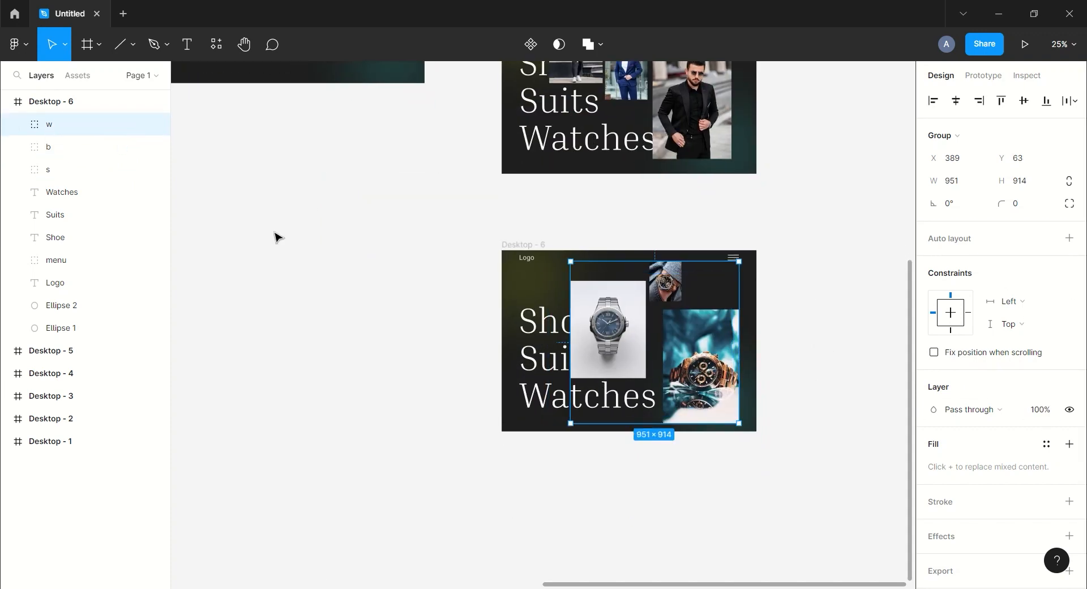
key(Left)
key(Left)
key(Left)
key(Left)
key(Left)
key(Left)
key(Left)
key(Left)
key(Left)
key(Left)
key(Left)
key(Left)
key(Left)
key(Left)
key(Left)
key(Left)
key(Left)
key(Left)
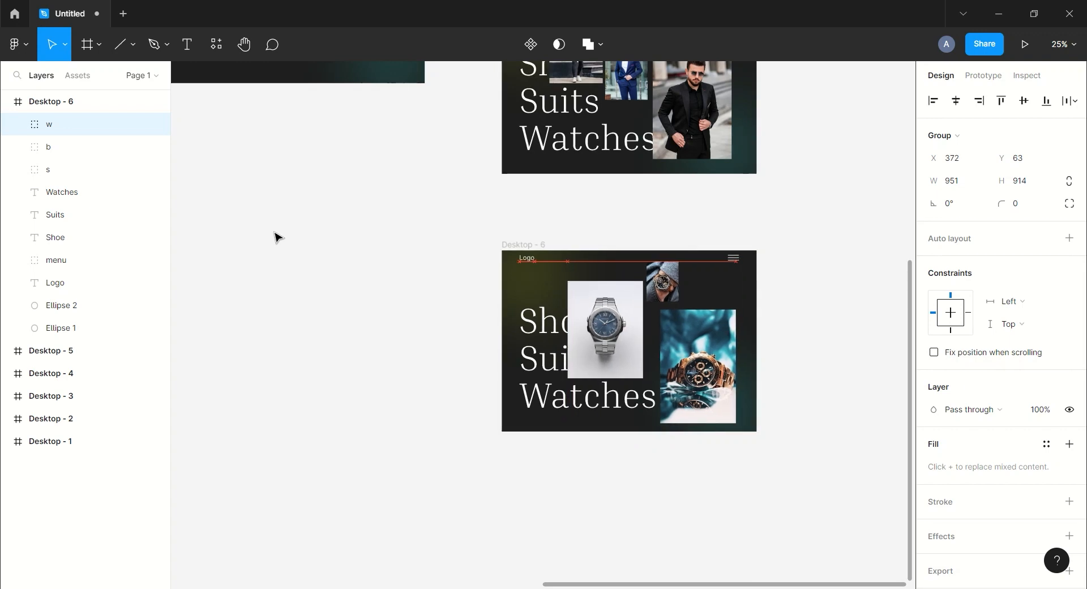
ctrl+scroll(417, 322, down, 8)
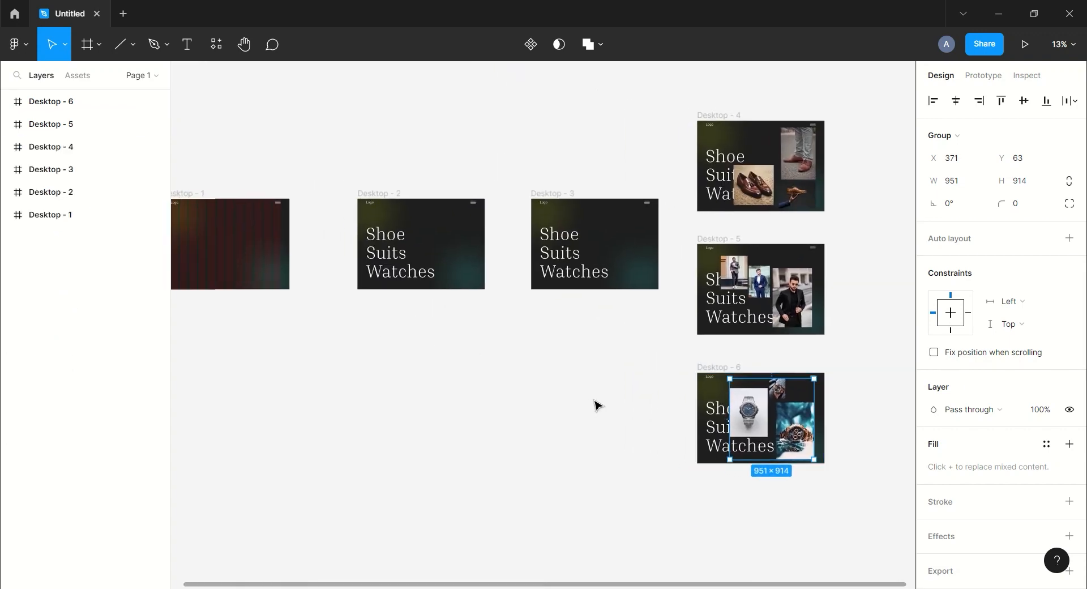
In prototype mode, connect Desktop - 1 to Desktop - 2 with an On click Navigate to interaction.
click(985, 78)
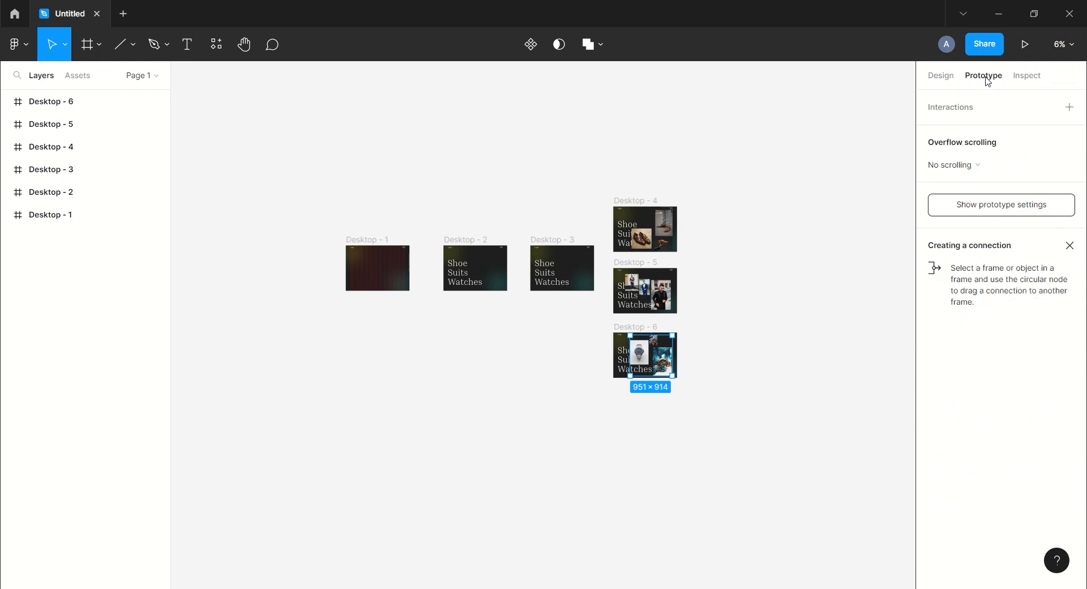
click(367, 239)
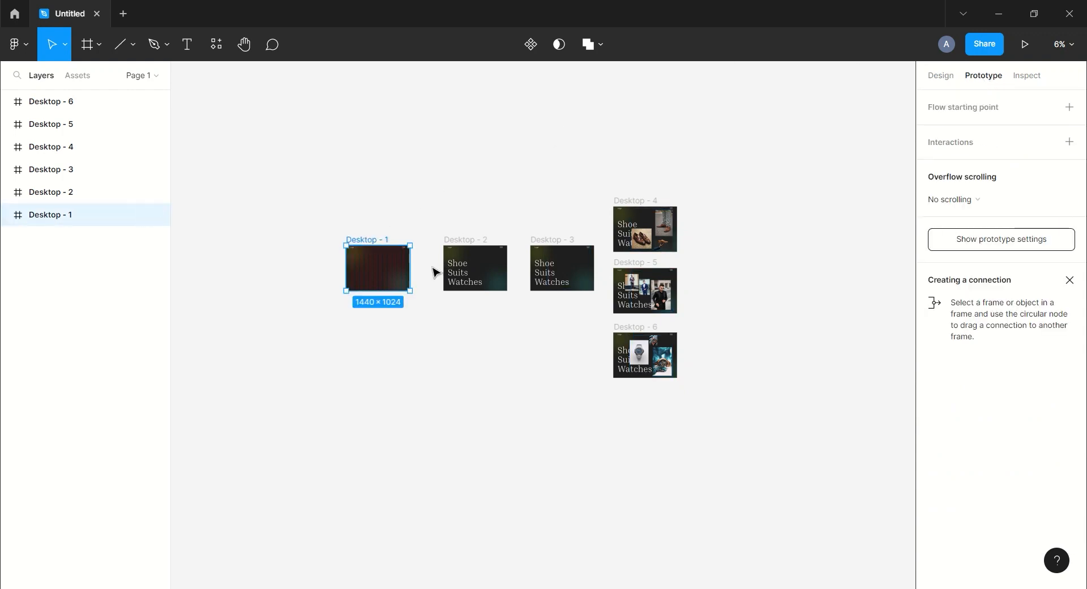
drag(409, 268, 475, 277)
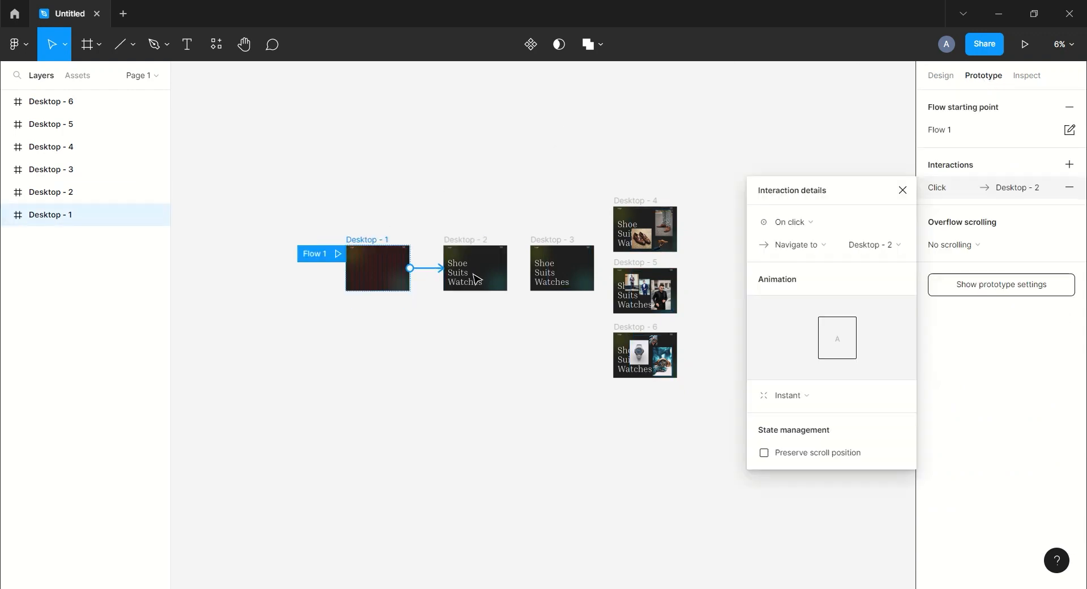
Change the Desktop - 1 to Desktop - 2 interaction to After delay 10 ms with Smart animate and Slow easing.
click(862, 221)
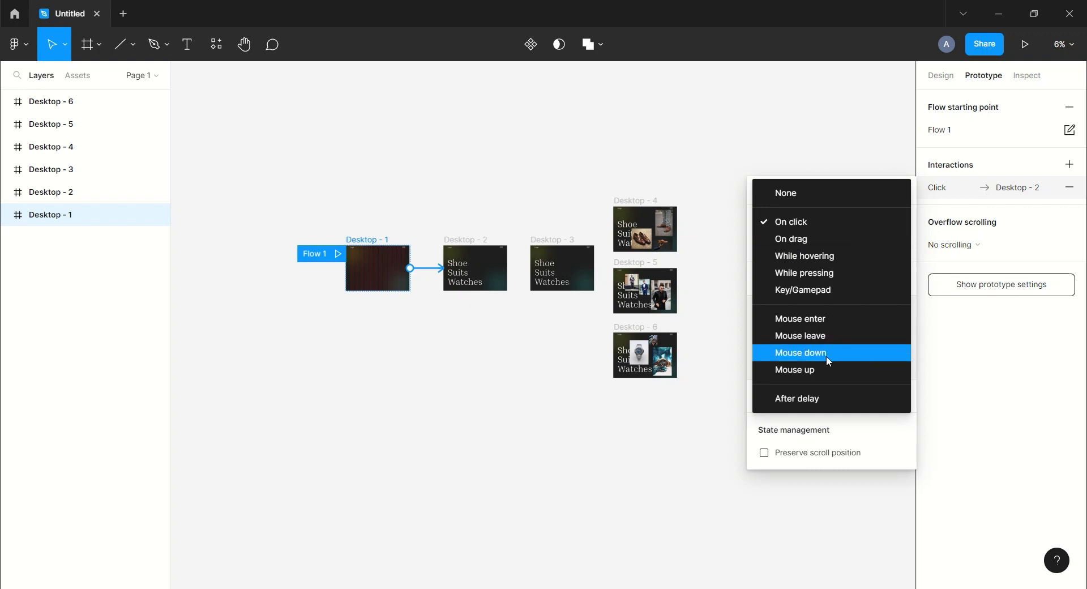
click(823, 398)
click(886, 226)
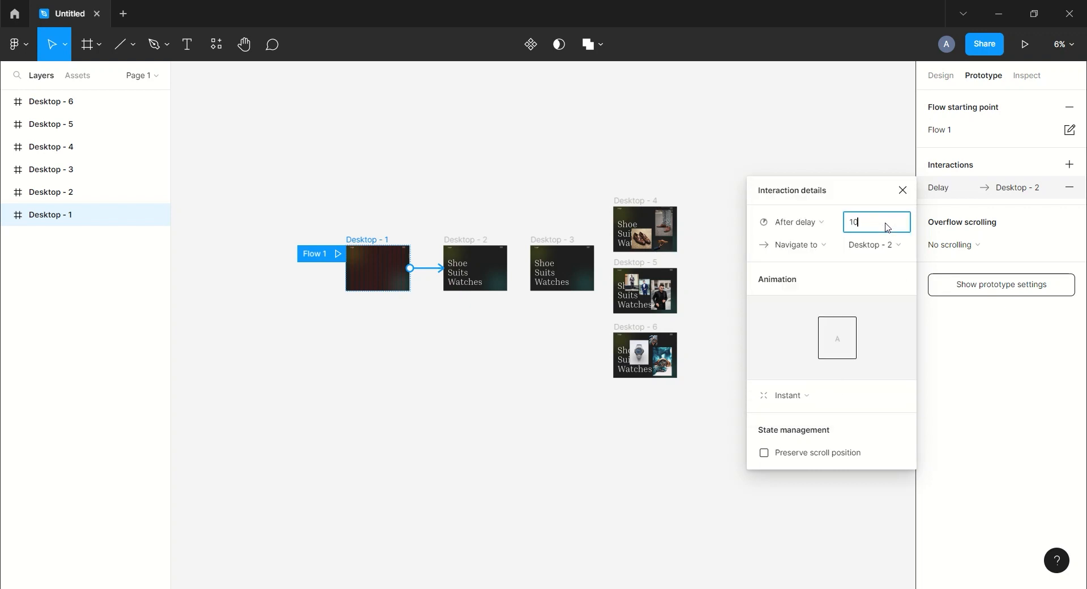
key(Return)
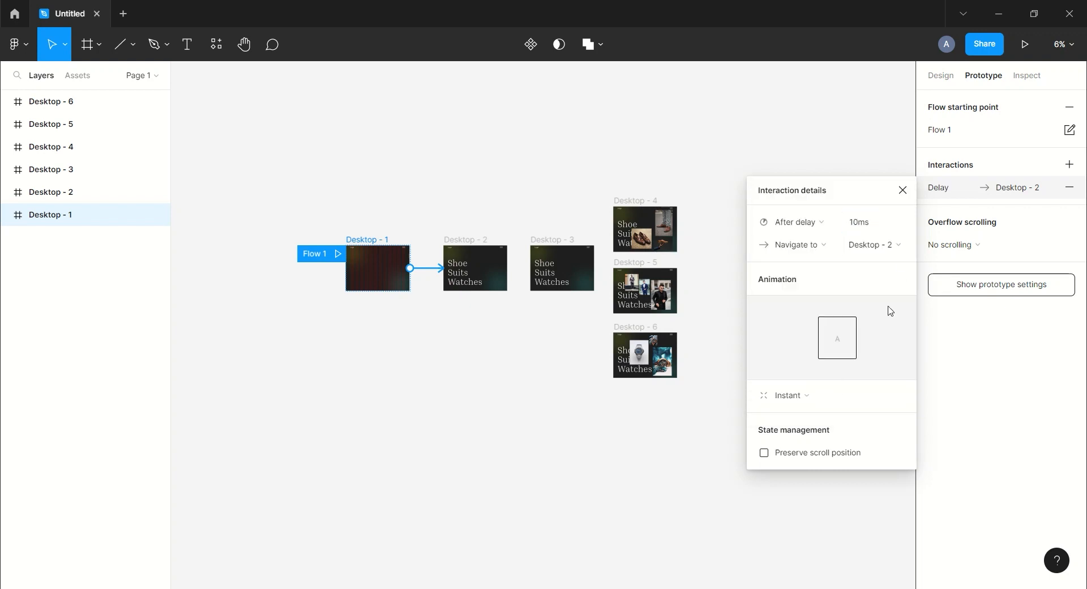
click(817, 399)
click(810, 430)
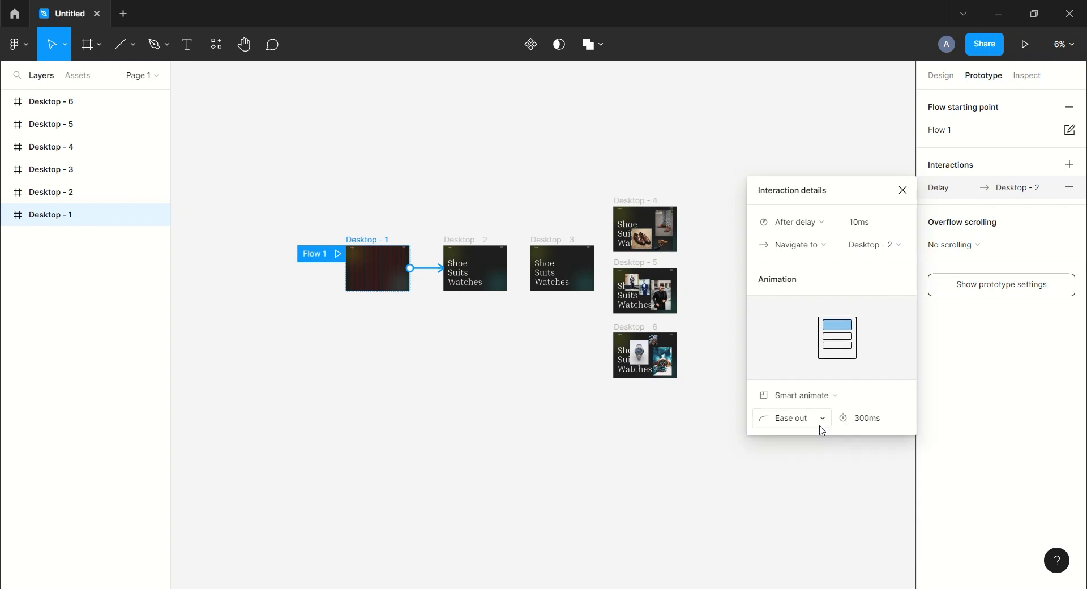
click(804, 427)
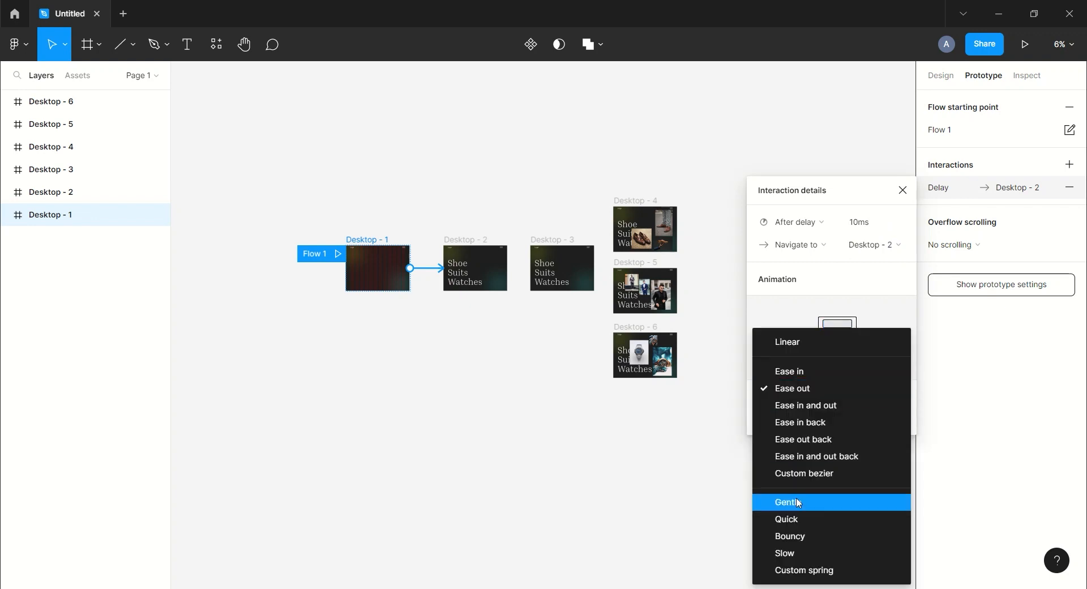
click(791, 550)
click(890, 421)
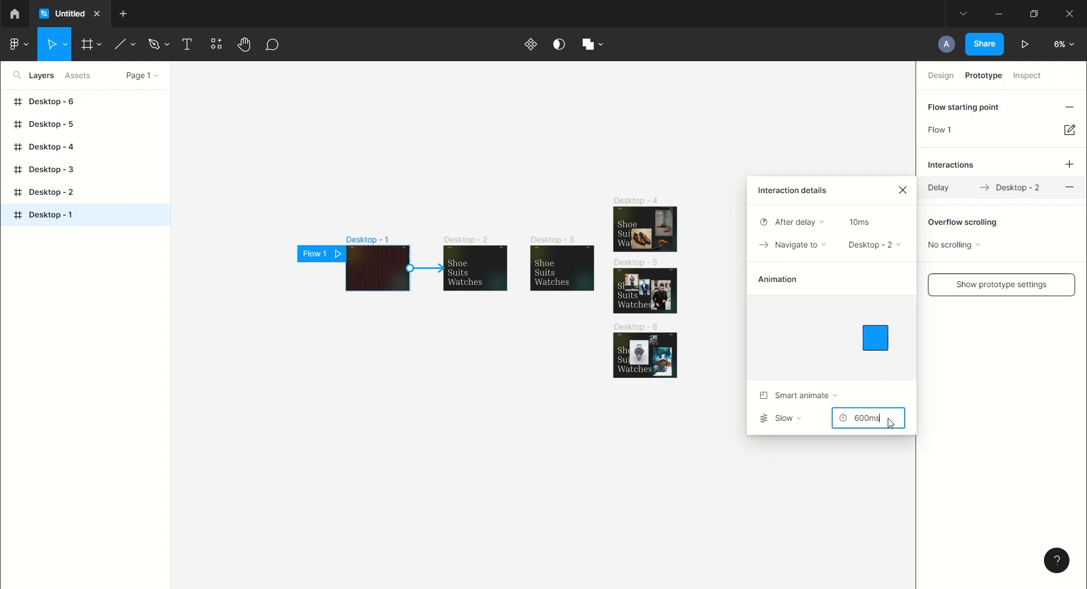
click(902, 190)
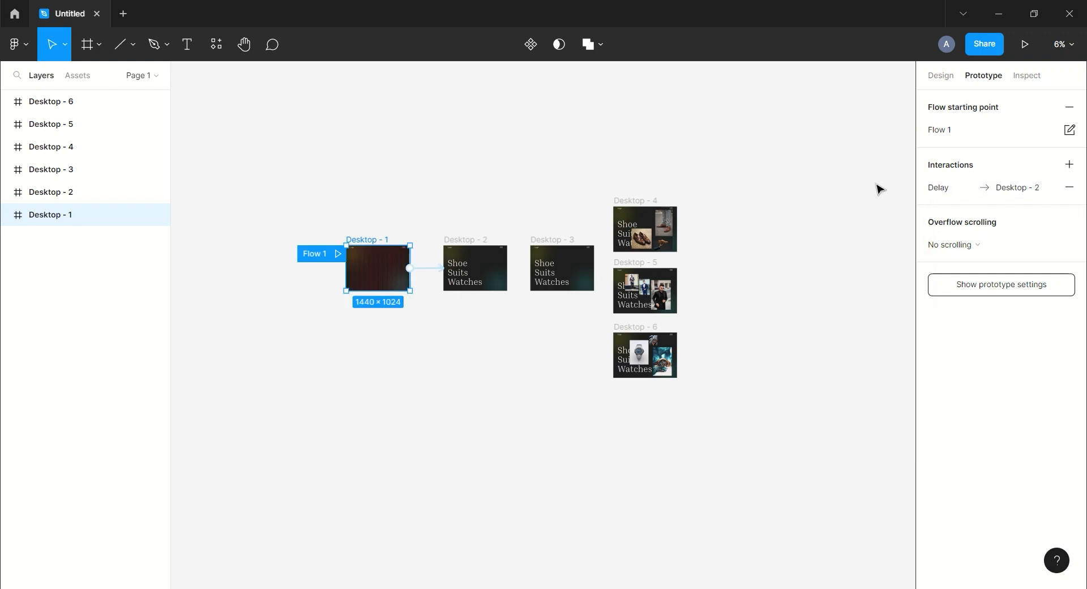
Connect Desktop - 2 to Desktop - 3 with an After delay interaction of 1 ms and Instant animation.
click(480, 244)
drag(507, 268, 557, 269)
click(787, 199)
click(802, 374)
click(887, 204)
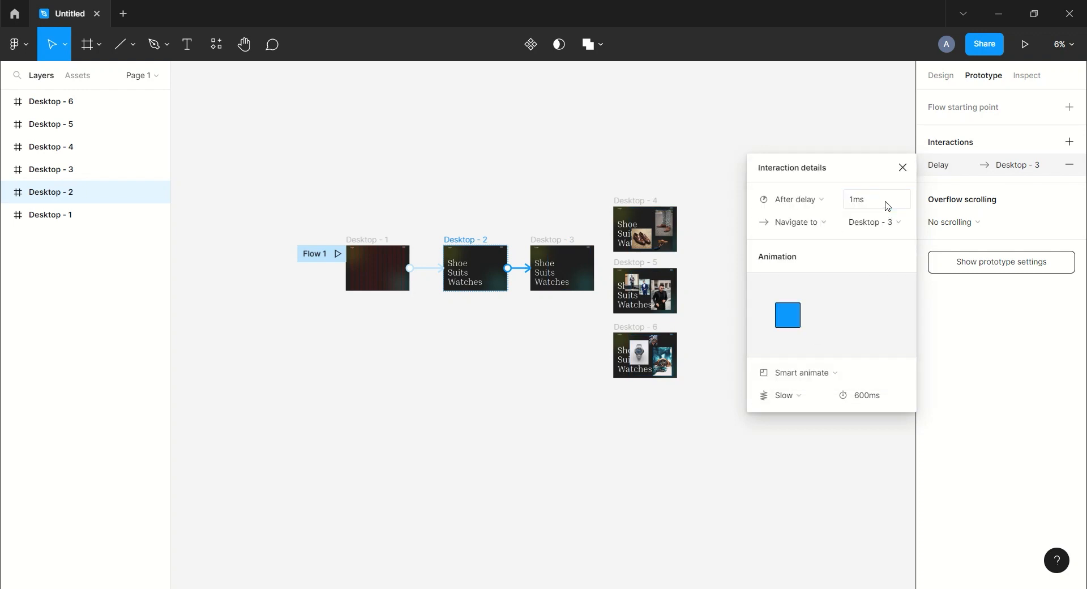
click(831, 373)
click(826, 339)
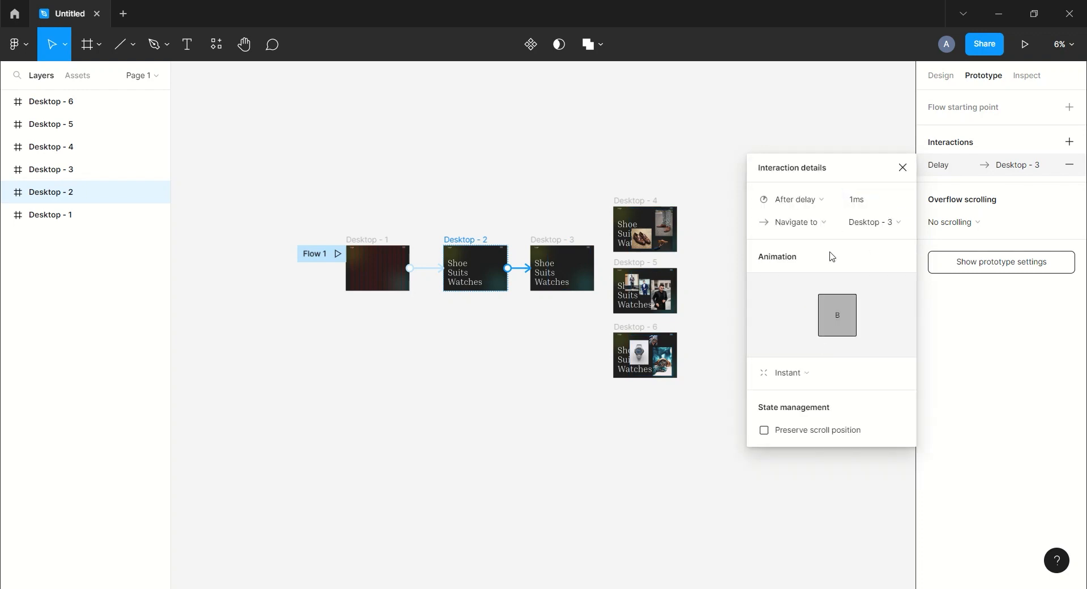
click(905, 169)
In Desktop - 3, link the Shoe text to Desktop - 4 with a While hovering, Smart animate, Slow interaction.
click(556, 239)
key(ctrl+plus)
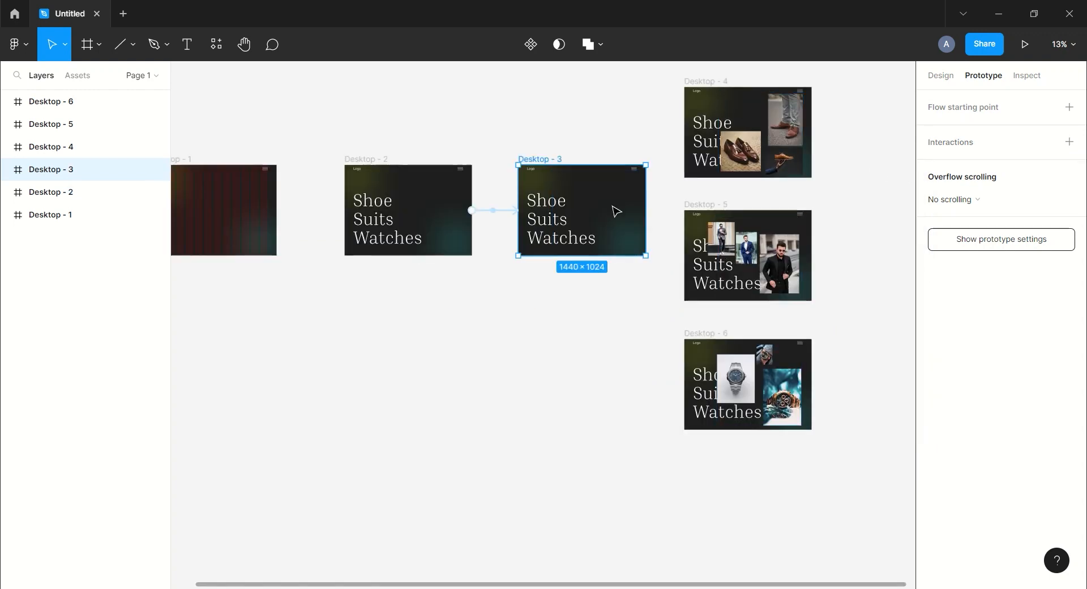
click(5, 170)
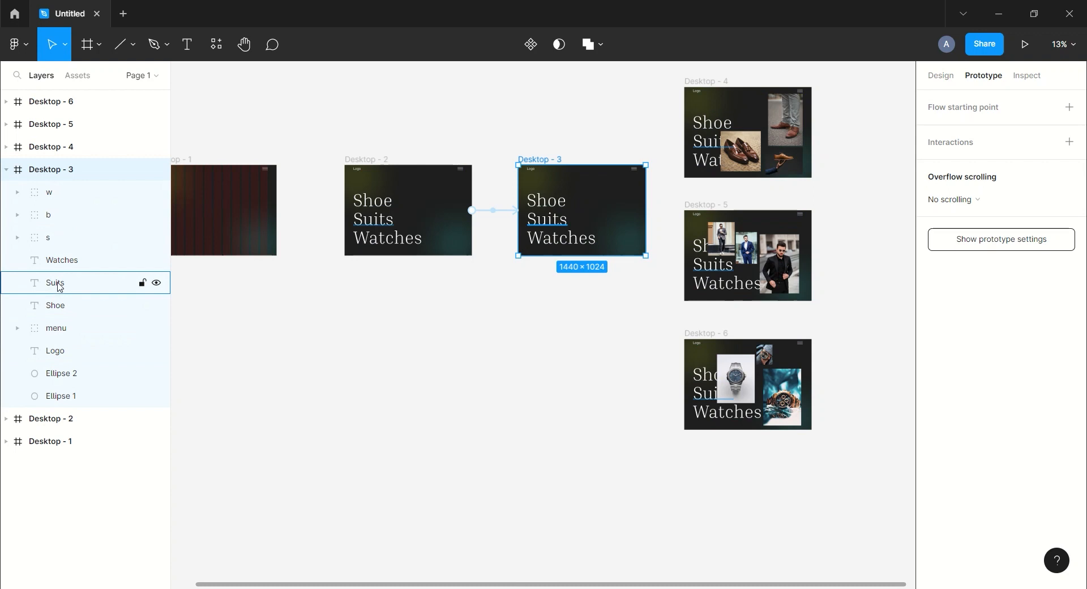
click(54, 305)
drag(566, 200, 700, 131)
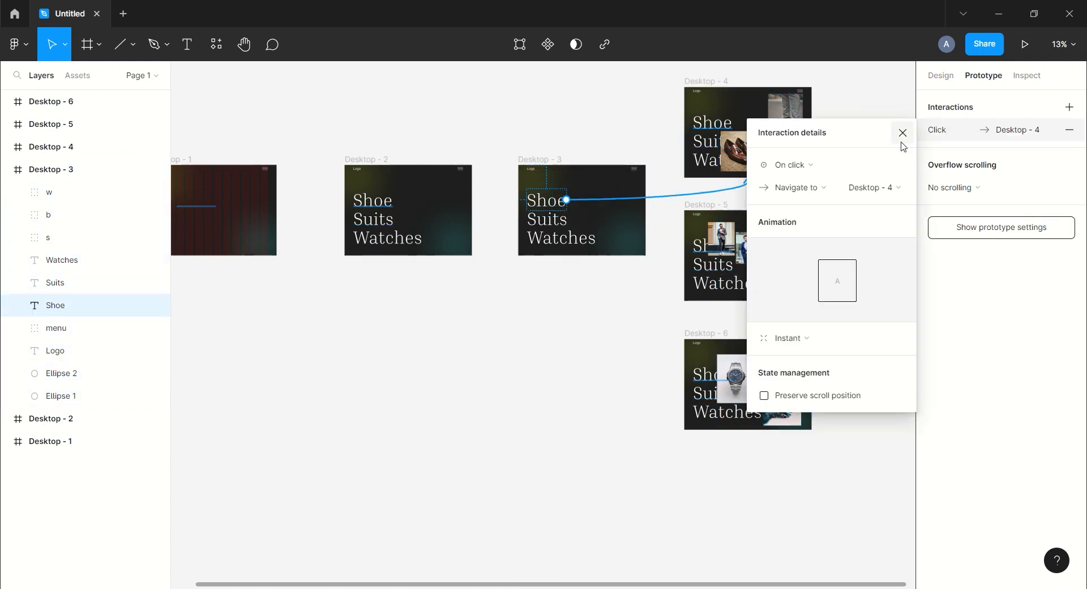
click(832, 166)
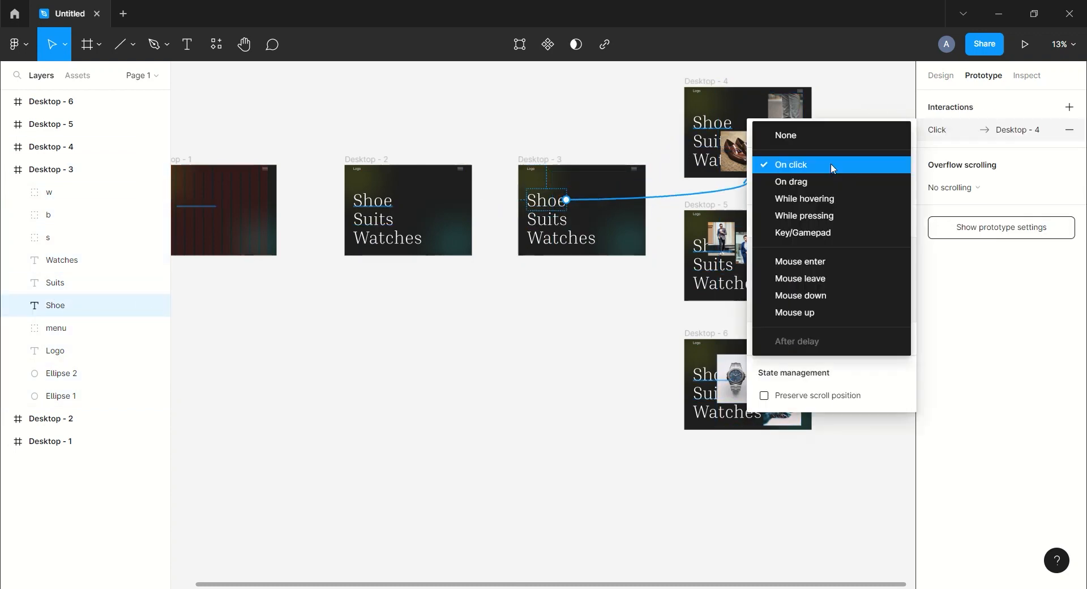
click(827, 199)
click(795, 339)
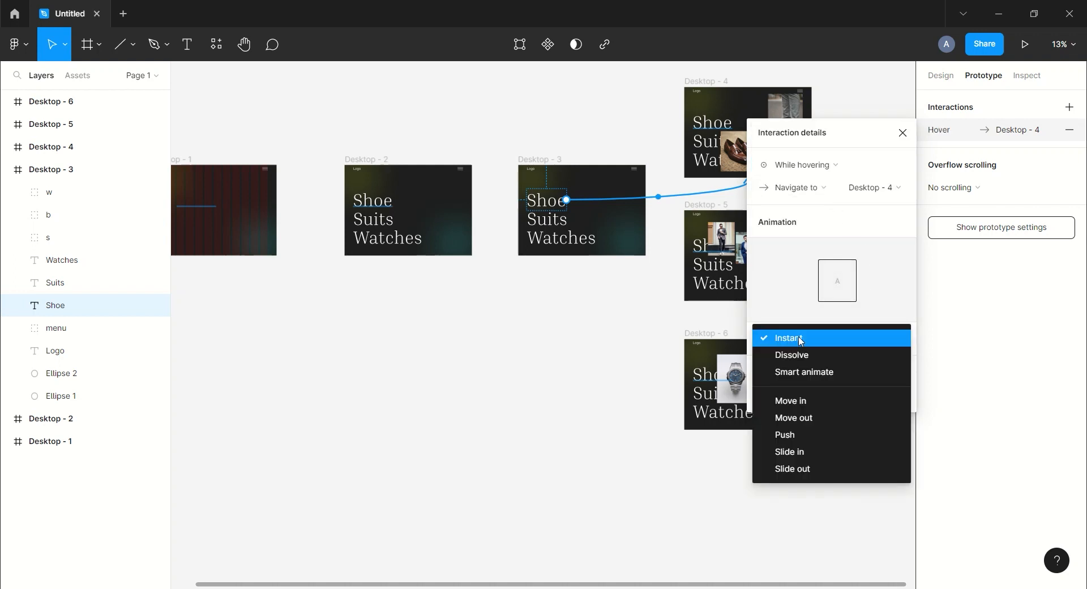
click(807, 373)
click(822, 363)
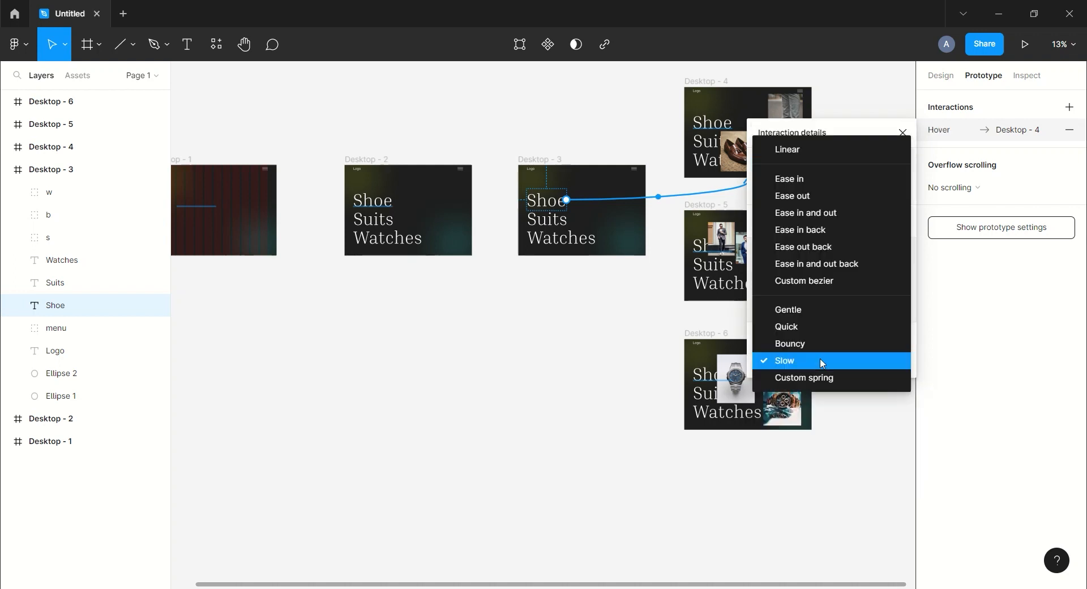
click(799, 362)
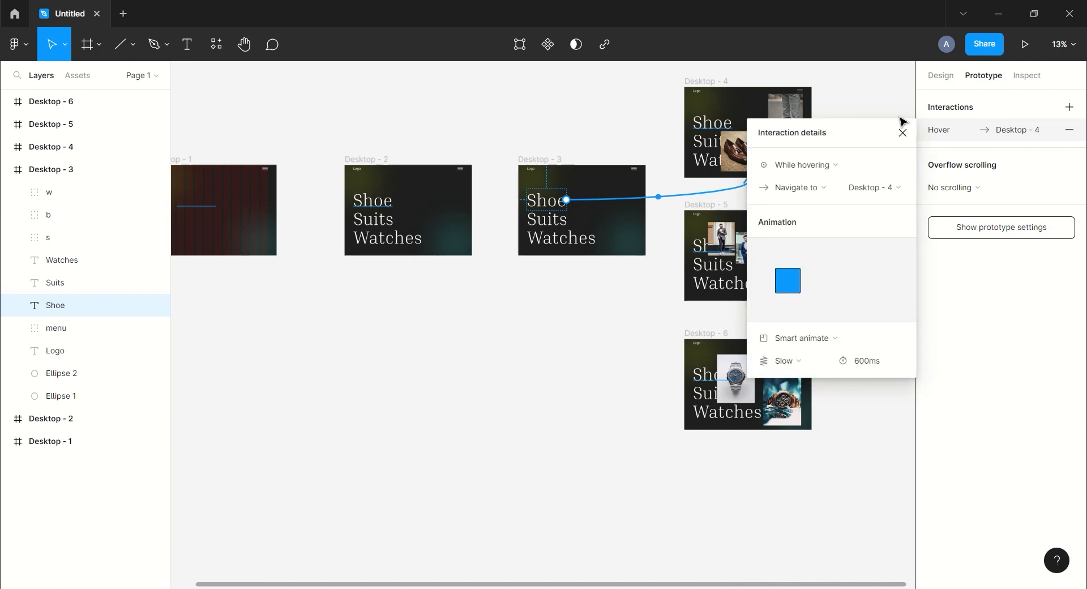
click(902, 134)
Link the Suits text in Desktop - 3 to Desktop - 5 with a While hovering interaction.
click(55, 282)
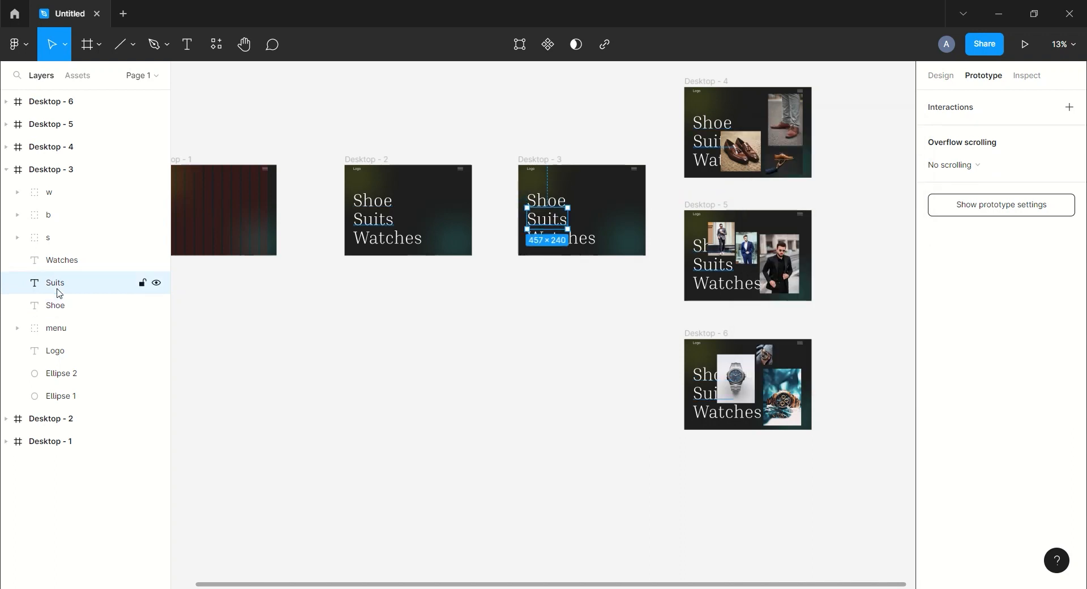
drag(568, 219, 673, 255)
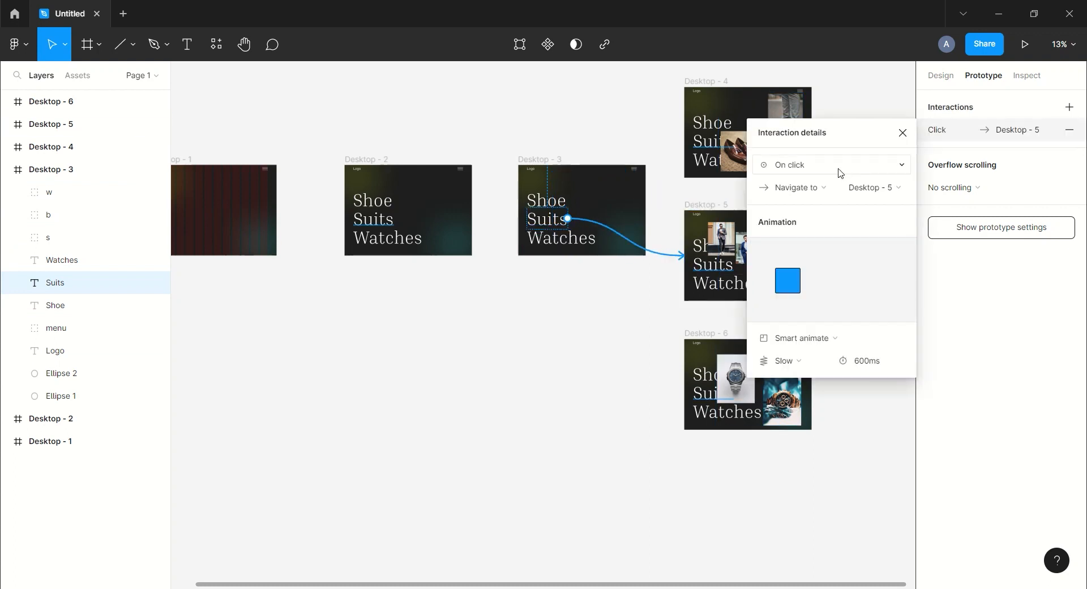
click(840, 173)
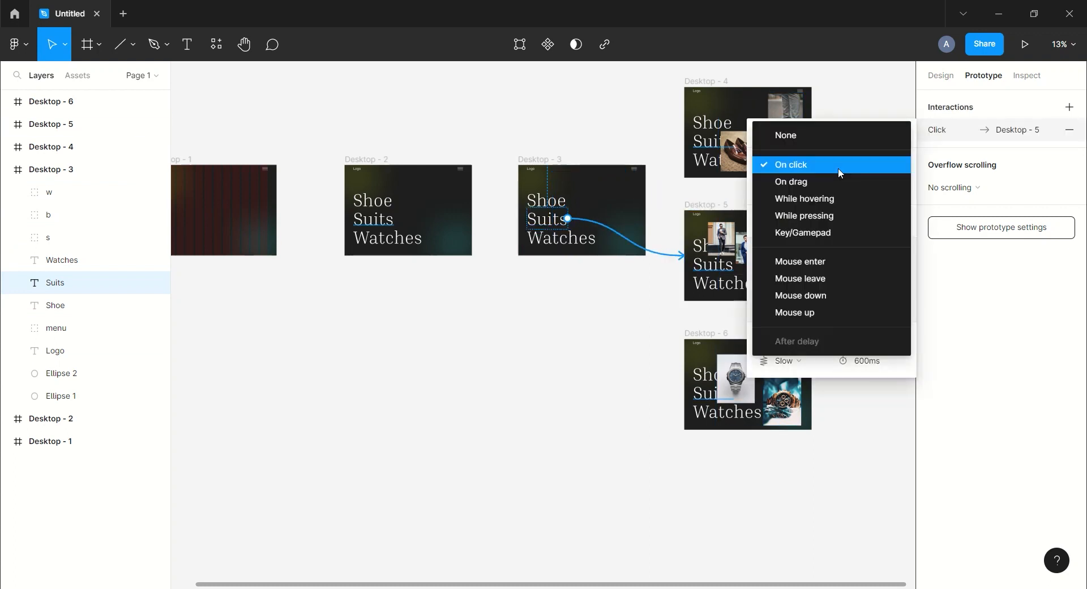
click(834, 201)
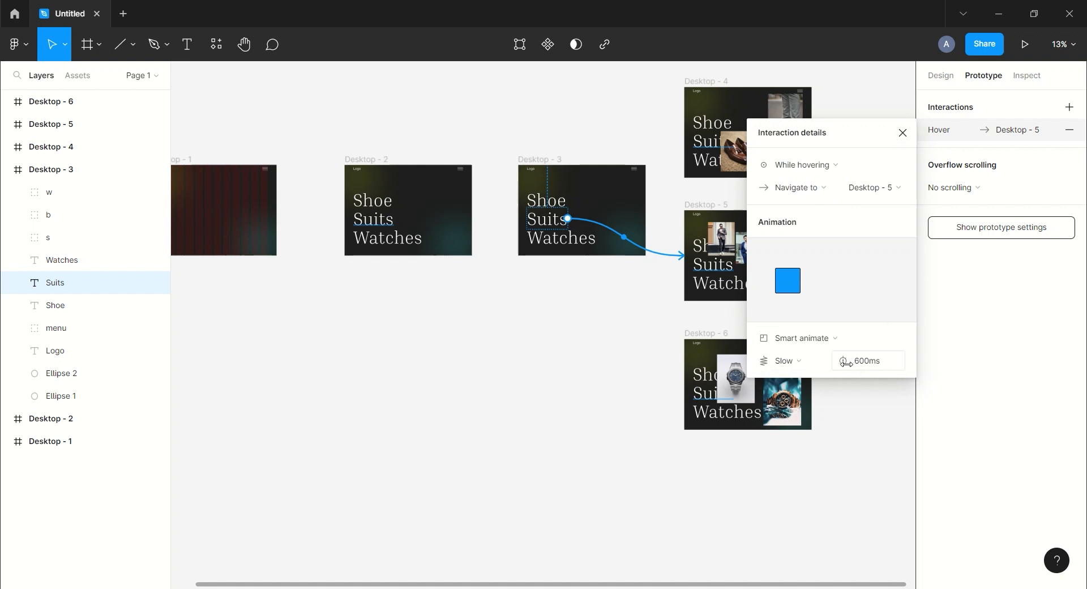
click(902, 133)
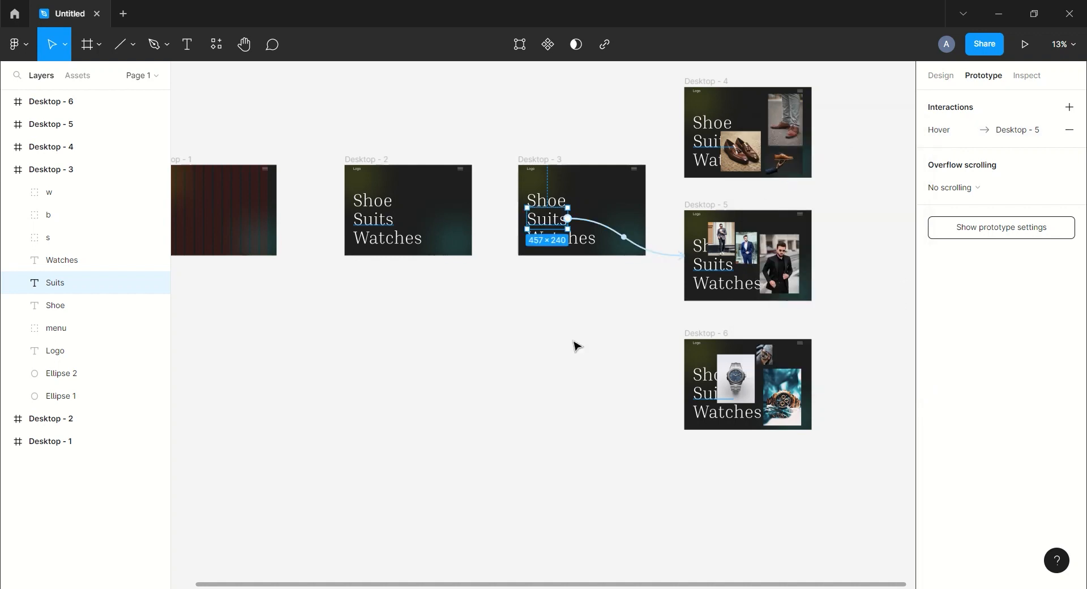
Link the Watches text in Desktop - 3 to Desktop - 6 with a While hovering interaction.
click(66, 263)
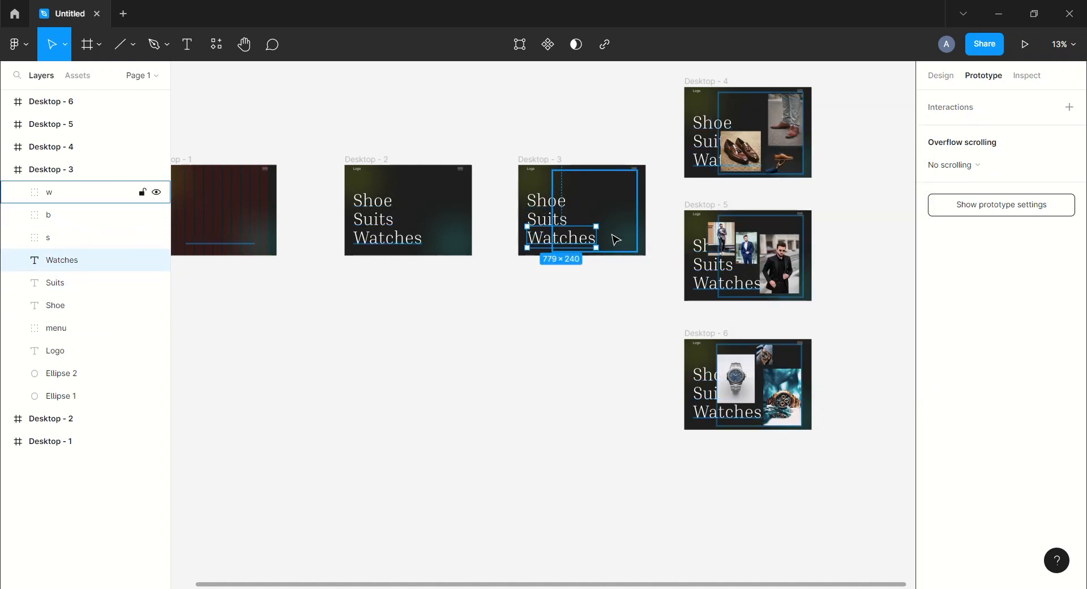
drag(595, 236, 743, 365)
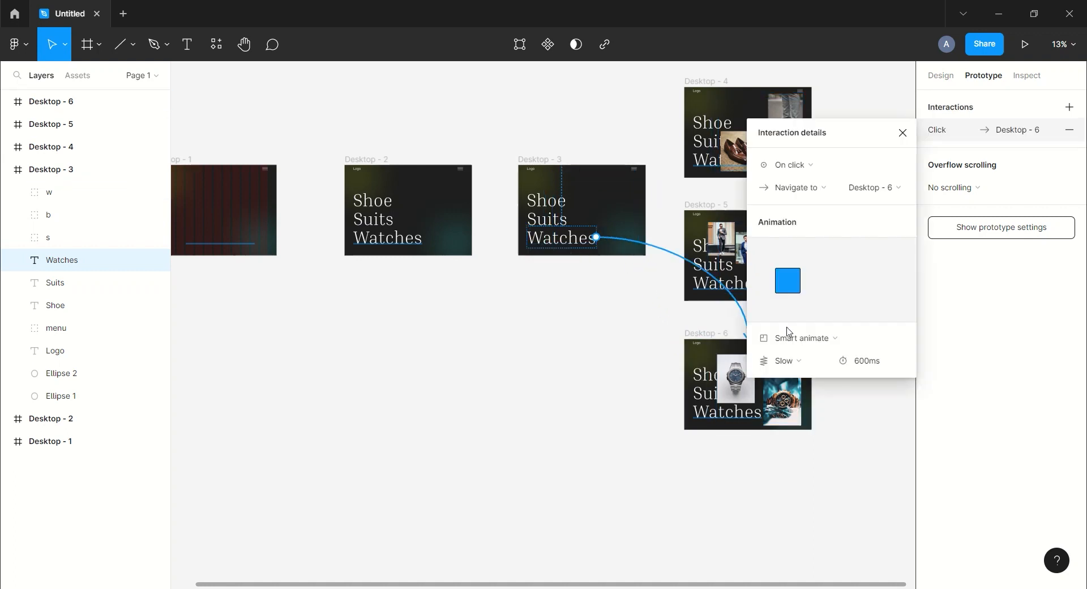
click(815, 167)
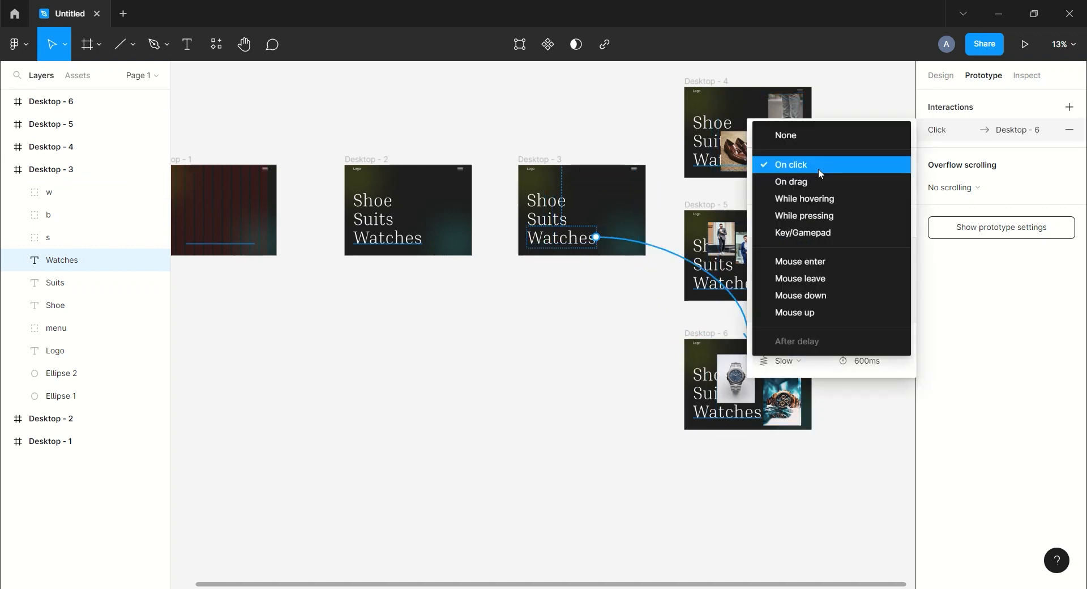
click(809, 199)
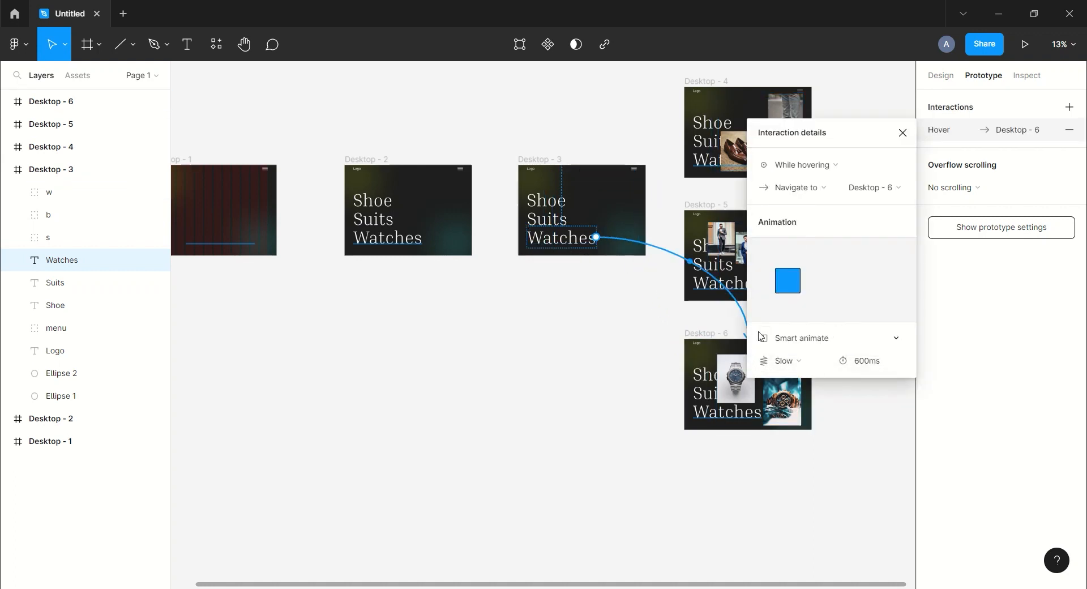
click(903, 134)
scroll(517, 150, up, 1)
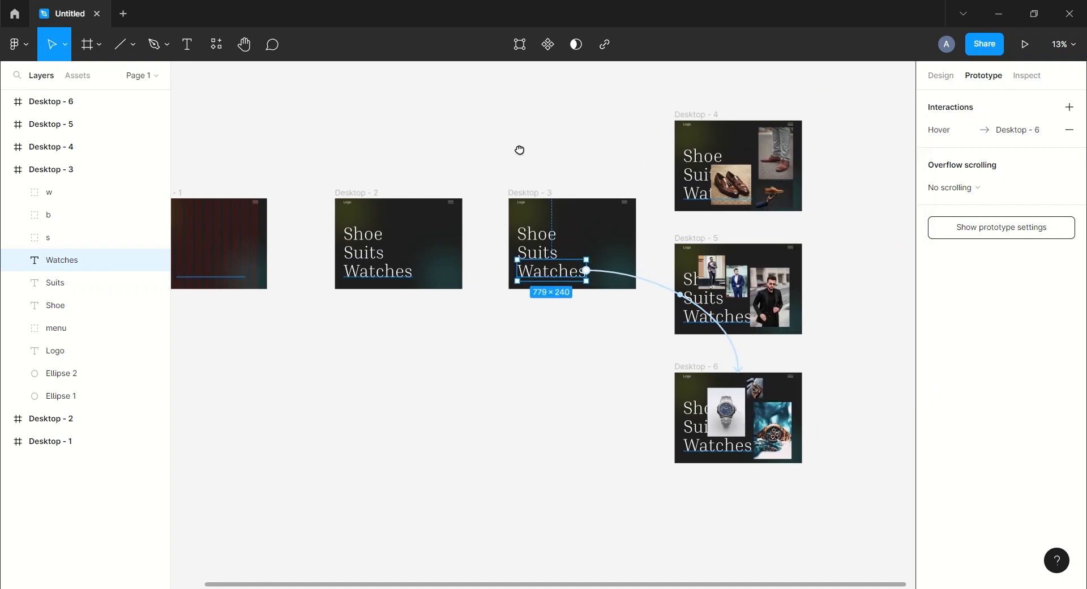
click(893, 105)
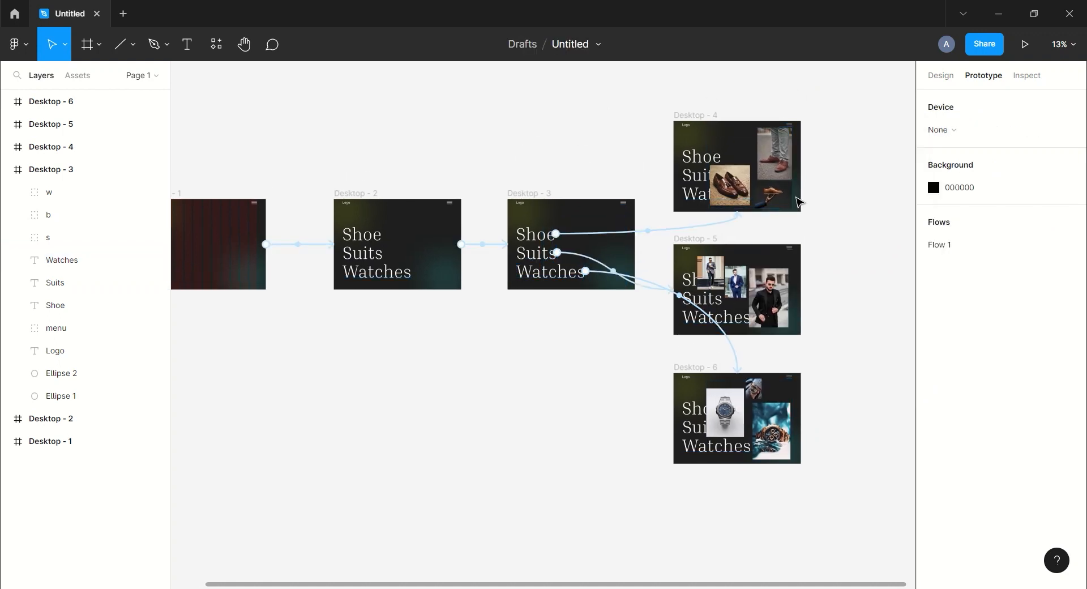
click(939, 76)
scroll(491, 135, right, 1)
click(3, 172)
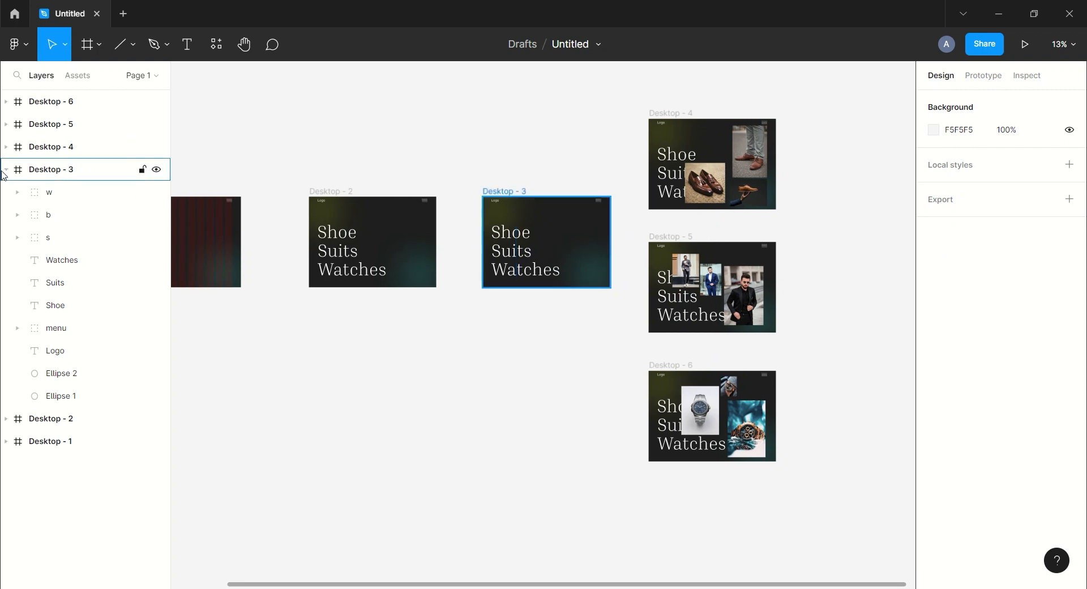
click(8, 173)
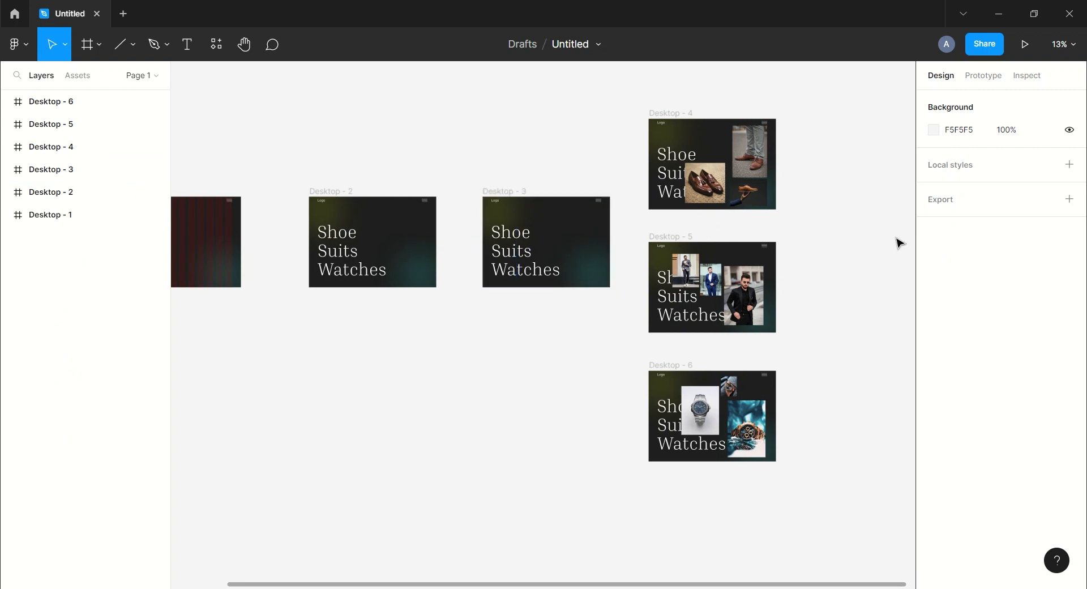
In Desktop - 4, set the fill opacity of the Watches and Suits text layers to 30%.
key(ctrl+plus)
mouse_move(770, 124)
mouse_down()
mouse_move(679, 182)
mouse_move(587, 285)
mouse_move(592, 338)
mouse_up()
click(45, 148)
click(7, 148)
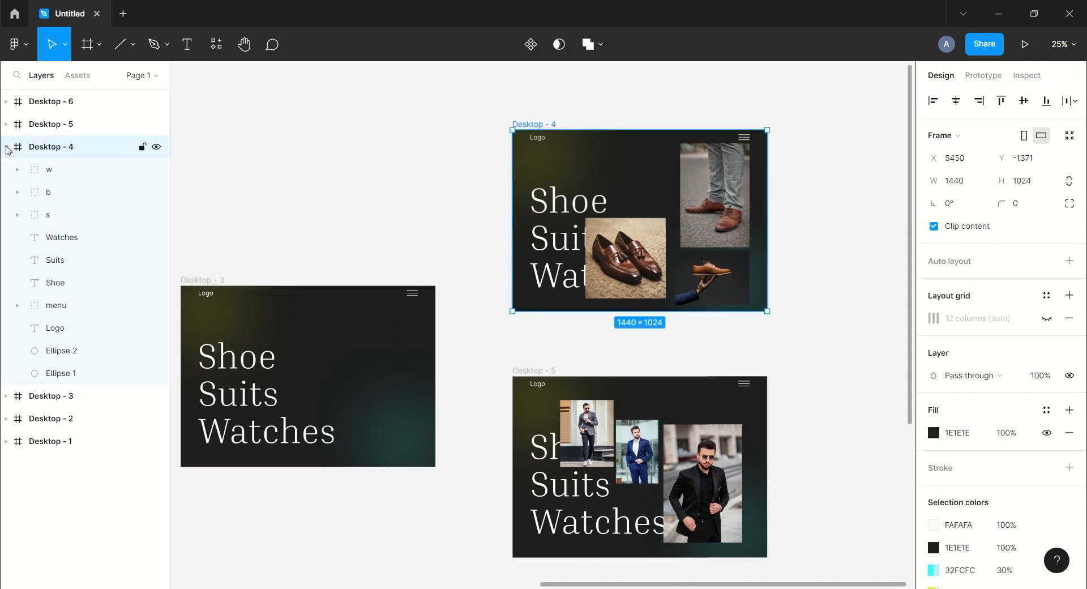
click(85, 237)
click(1005, 432)
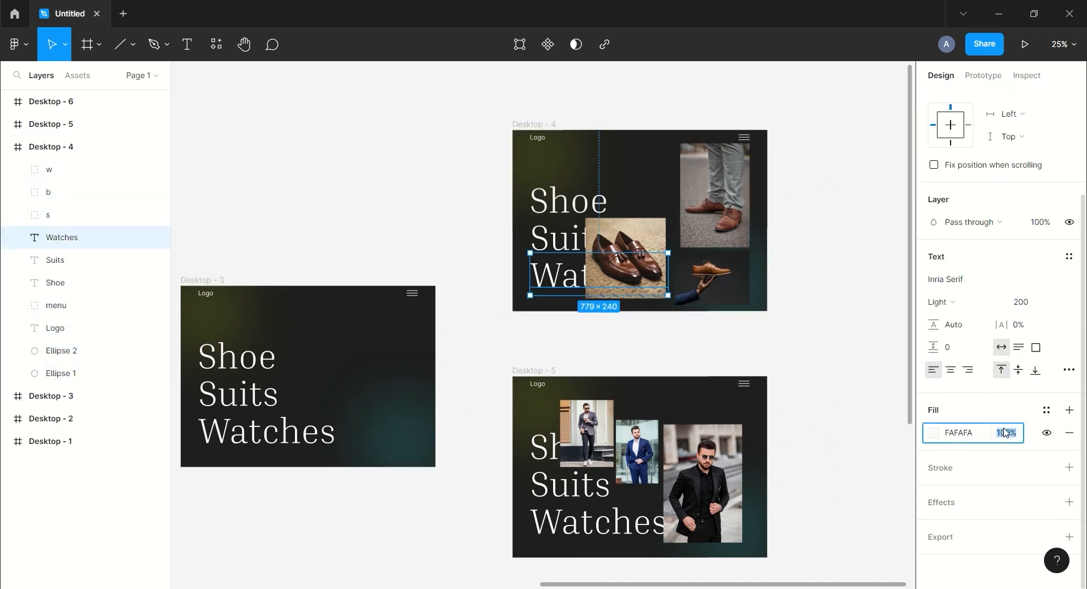
text(20)
key(Return)
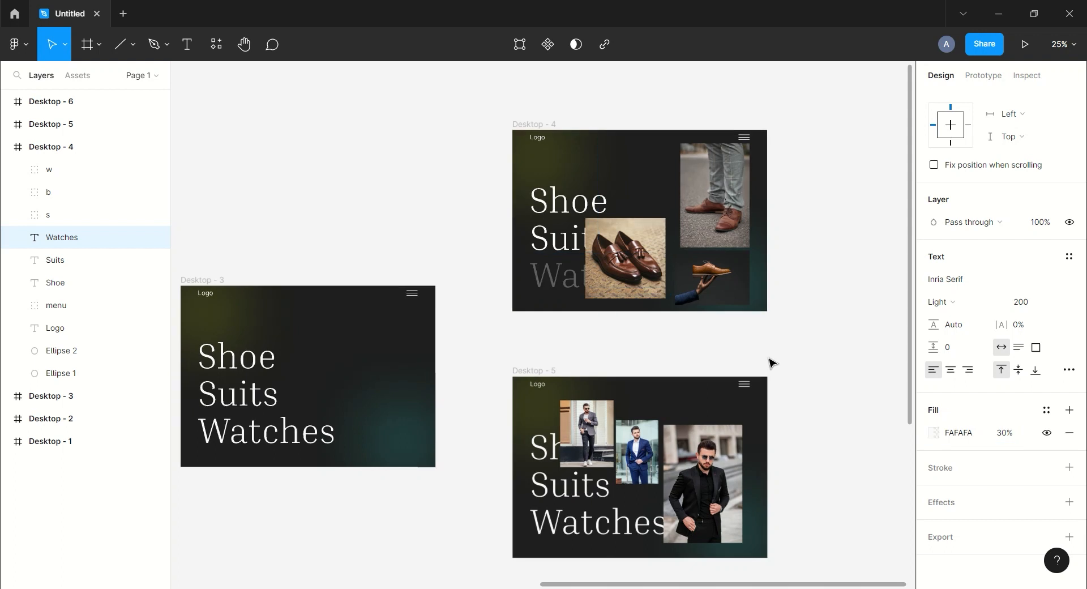
click(73, 256)
click(1013, 433)
text(30)
key(Return)
Change the Shoe text in Desktop - 4 to the Light Italic style.
click(56, 279)
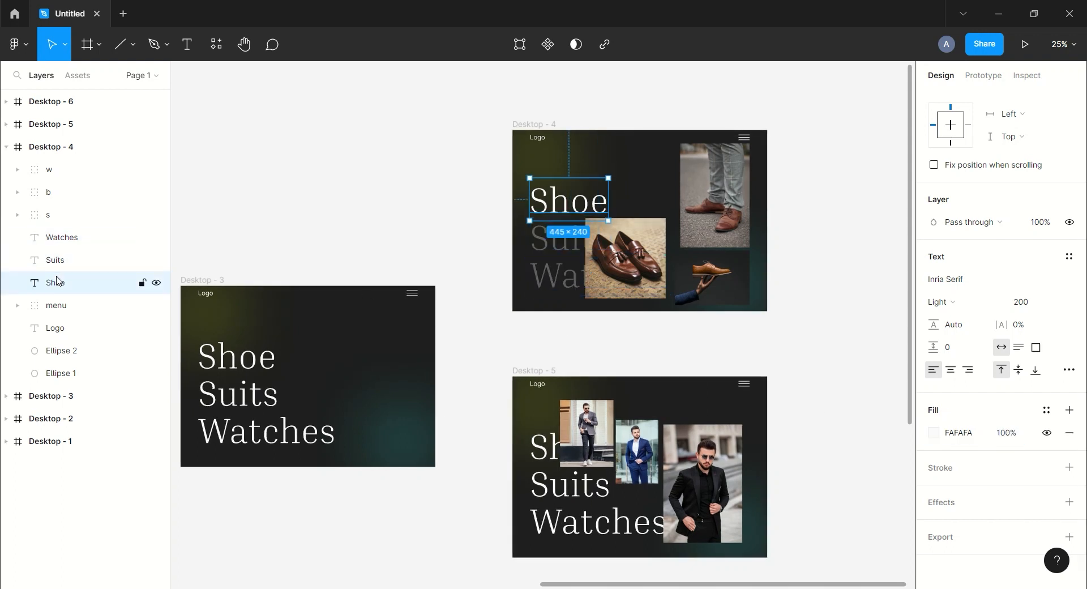
click(996, 306)
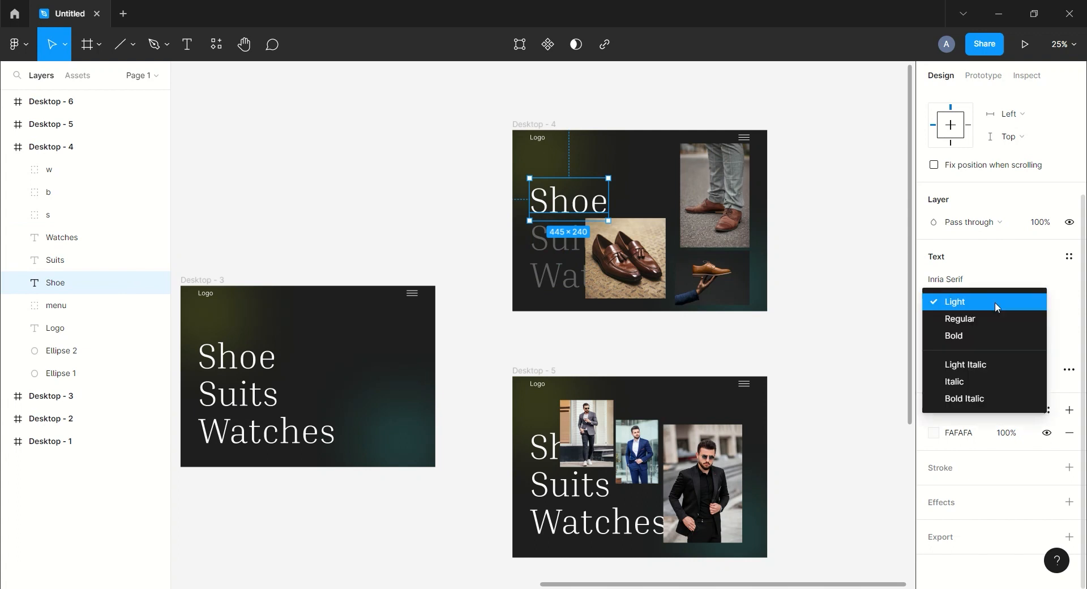
click(974, 363)
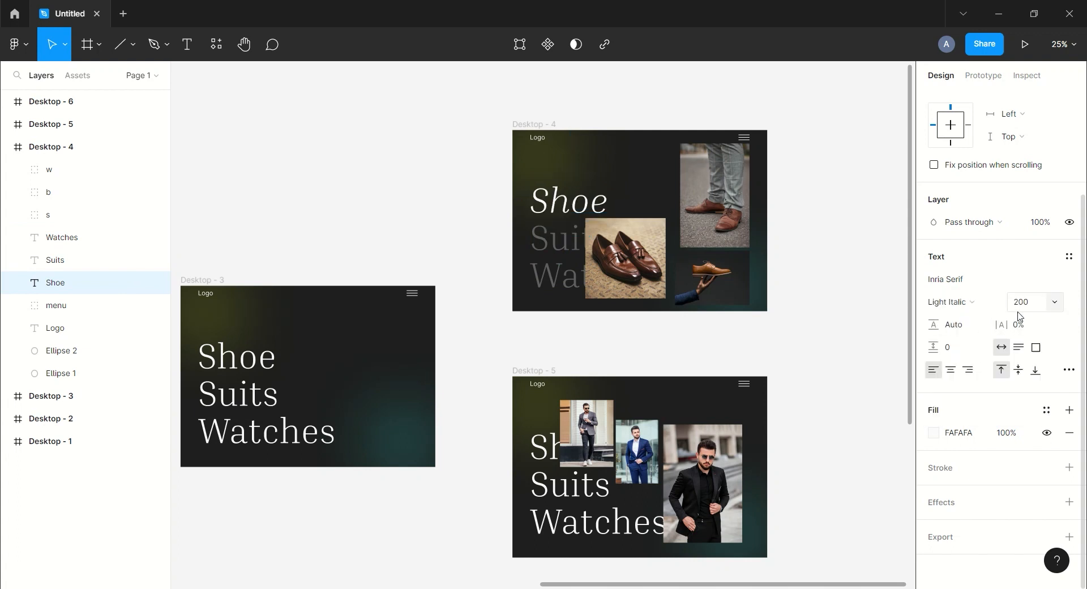
In Desktop - 5, set the fill opacity of the Watches and Shoe text layers to 30%.
scroll(815, 257, down, 2)
click(8, 126)
click(7, 124)
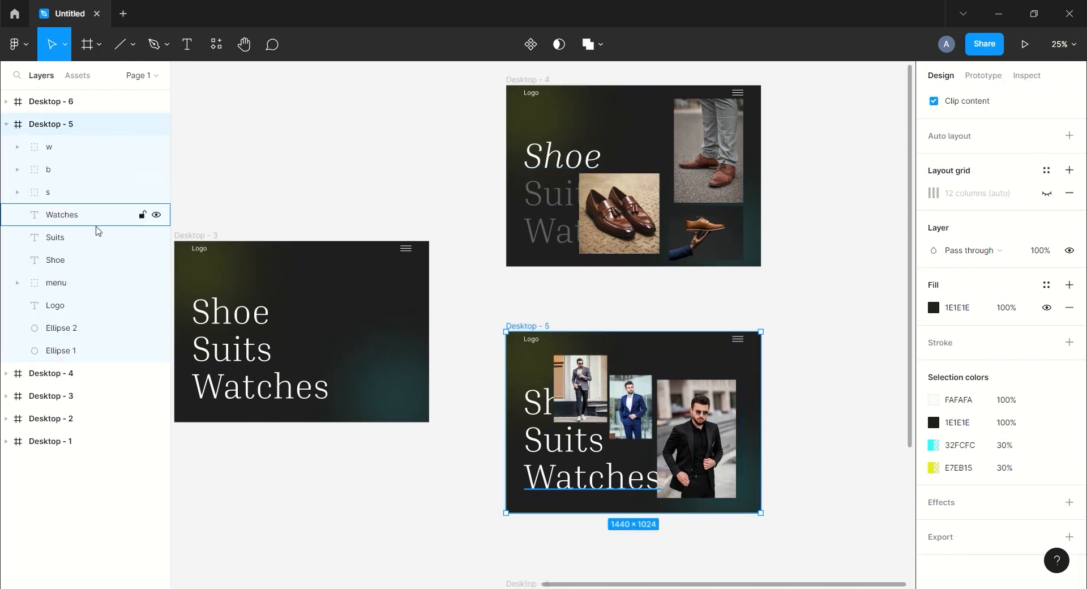
click(78, 220)
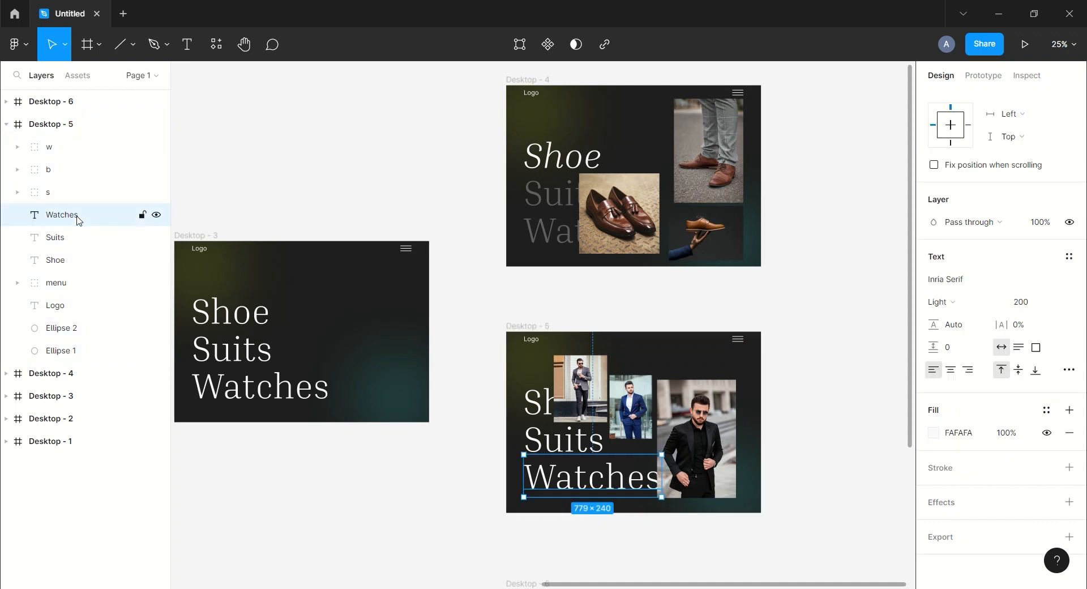
click(1016, 436)
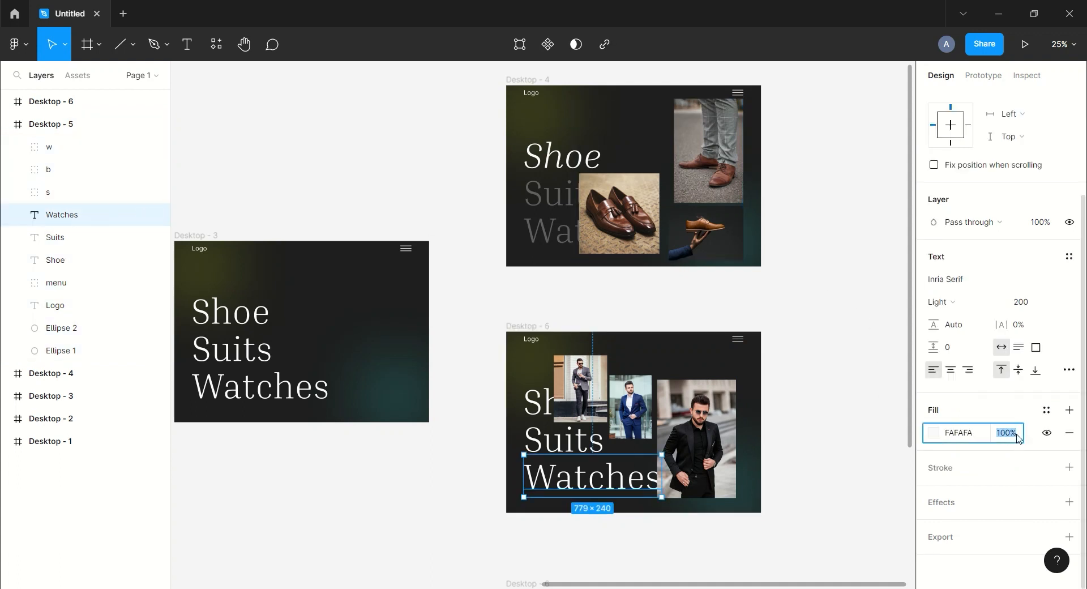
text(30)
key(Return)
click(84, 262)
click(1019, 437)
text(30)
key(Return)
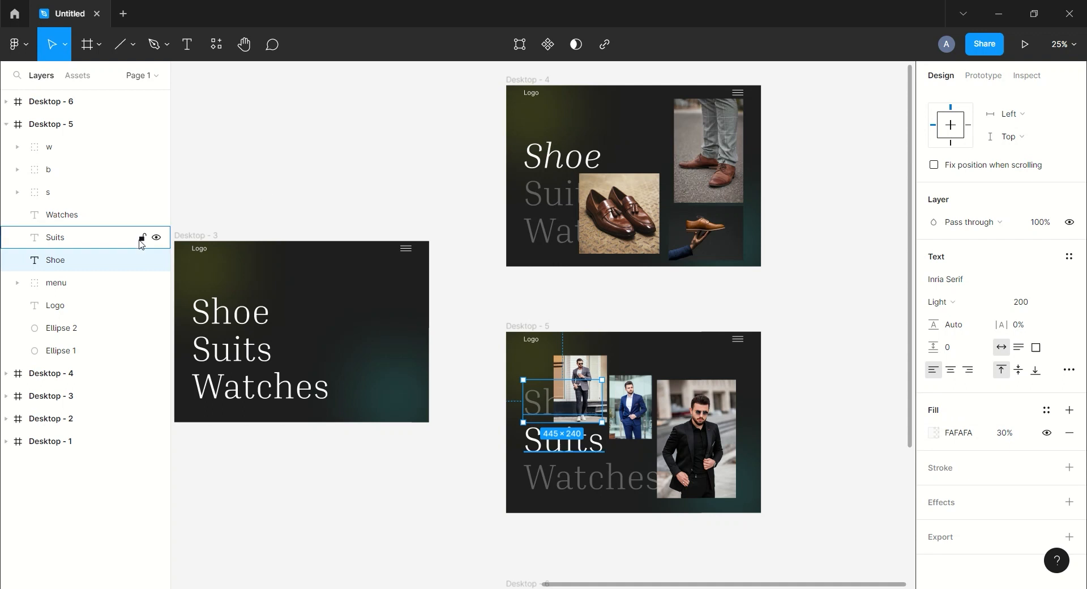
Change the Suits text in Desktop - 5 to the Light Italic style.
click(74, 240)
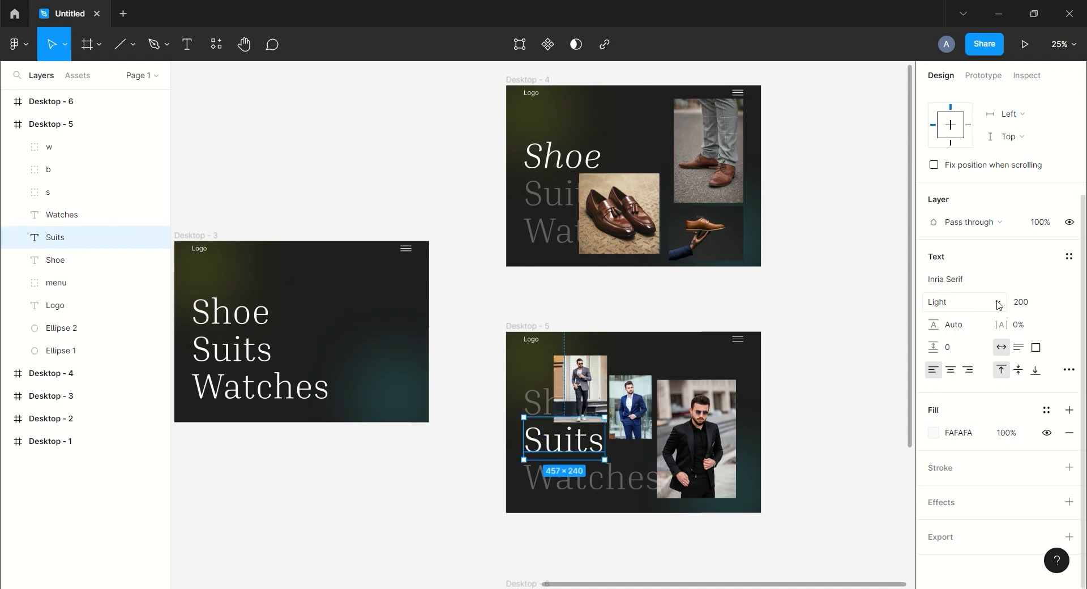
click(940, 302)
click(984, 363)
drag(805, 359, 791, 268)
click(794, 349)
drag(813, 489, 803, 306)
Change the Watches text in Desktop - 6 to the Light Italic style.
click(5, 124)
click(6, 101)
click(28, 103)
click(62, 191)
click(939, 432)
click(956, 493)
In Desktop - 6, set the fill opacity of the Suits and Shoe text layers to 30%.
click(55, 215)
click(1006, 562)
text(30)
key(Return)
click(85, 193)
click(109, 248)
click(1007, 563)
text(30)
key(Return)
Switch to prototyping and review the flow starting at Desktop - 1 across all six frames.
scroll(775, 300, down, 5)
drag(716, 242, 871, 221)
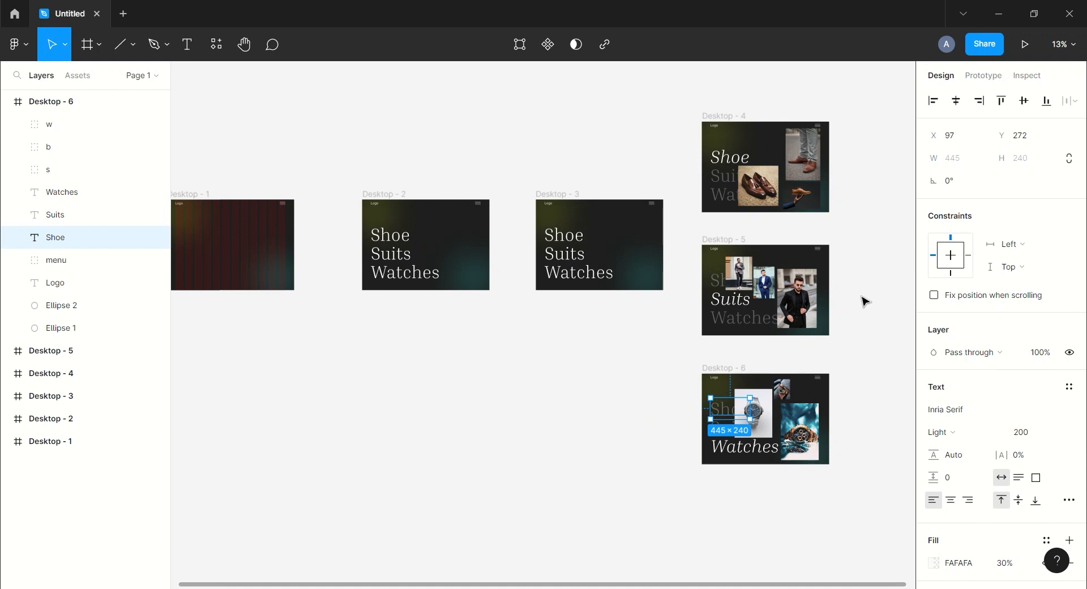
drag(517, 402, 541, 405)
scroll(543, 406, down, 3)
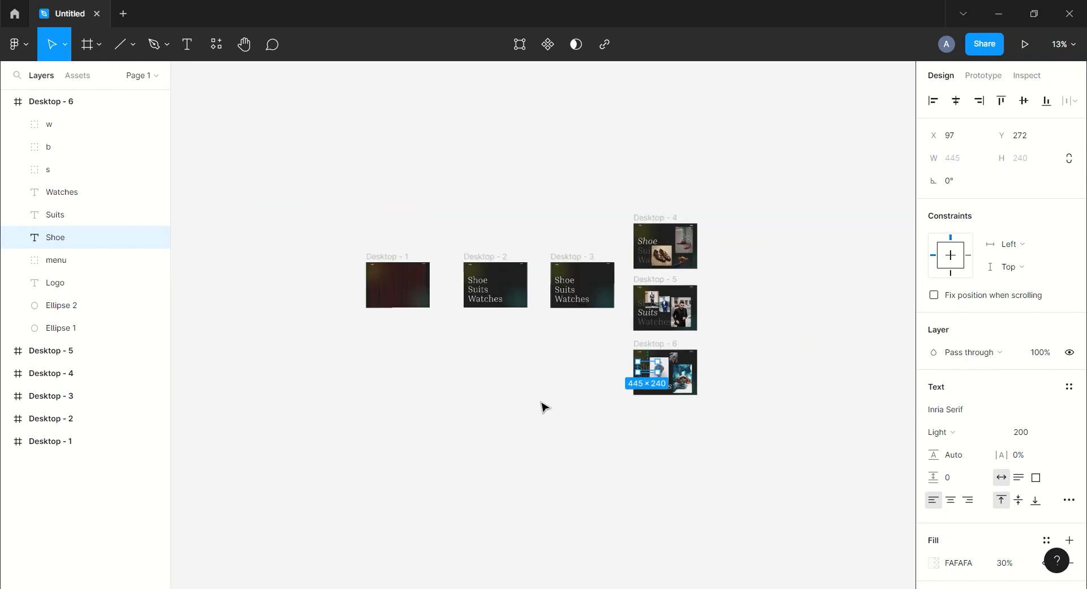
click(976, 80)
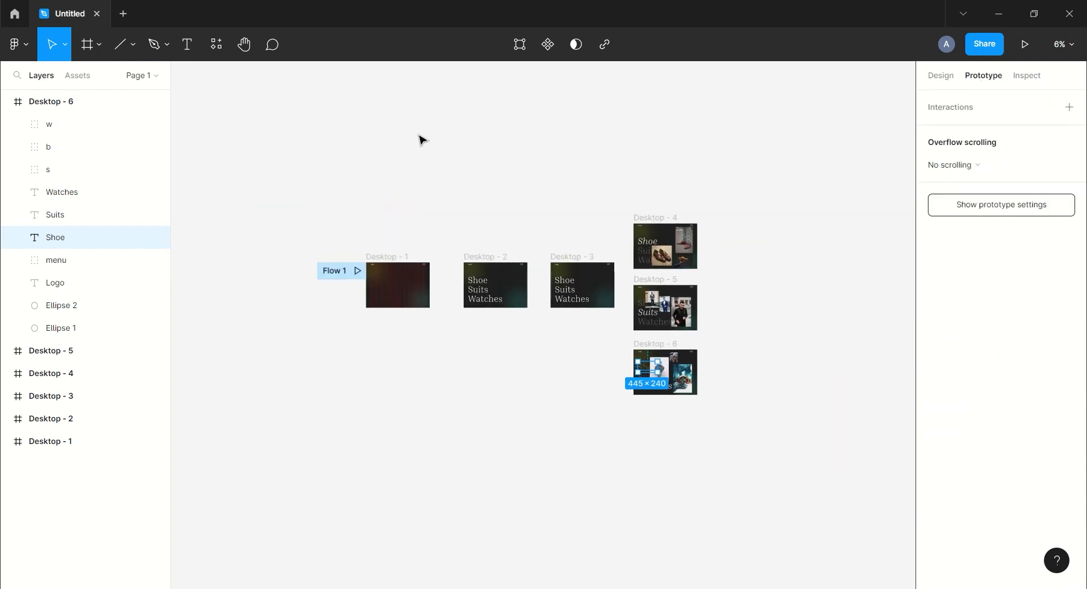
click(6, 102)
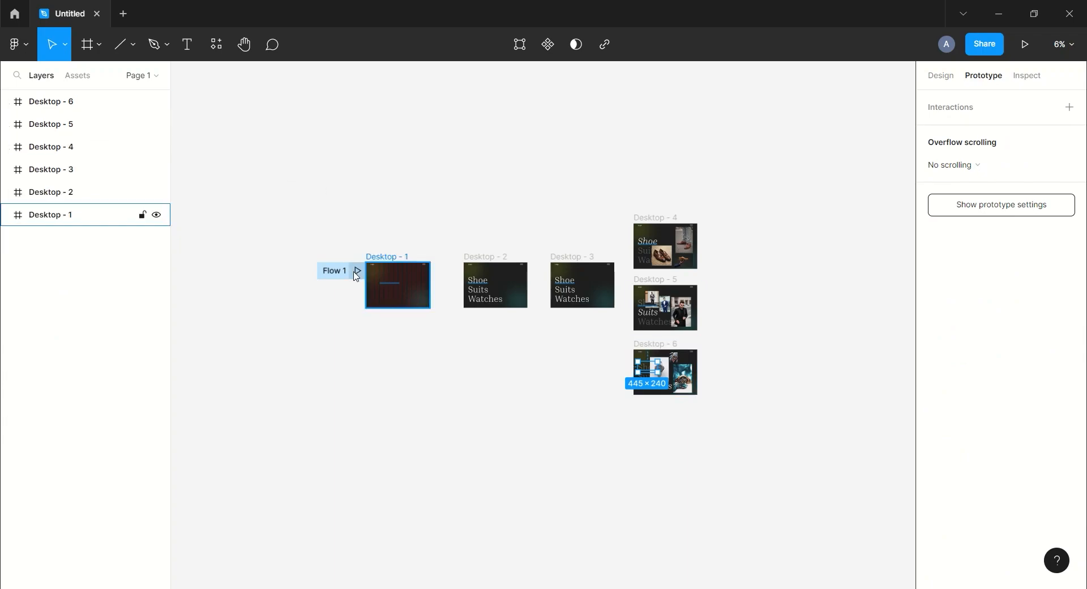